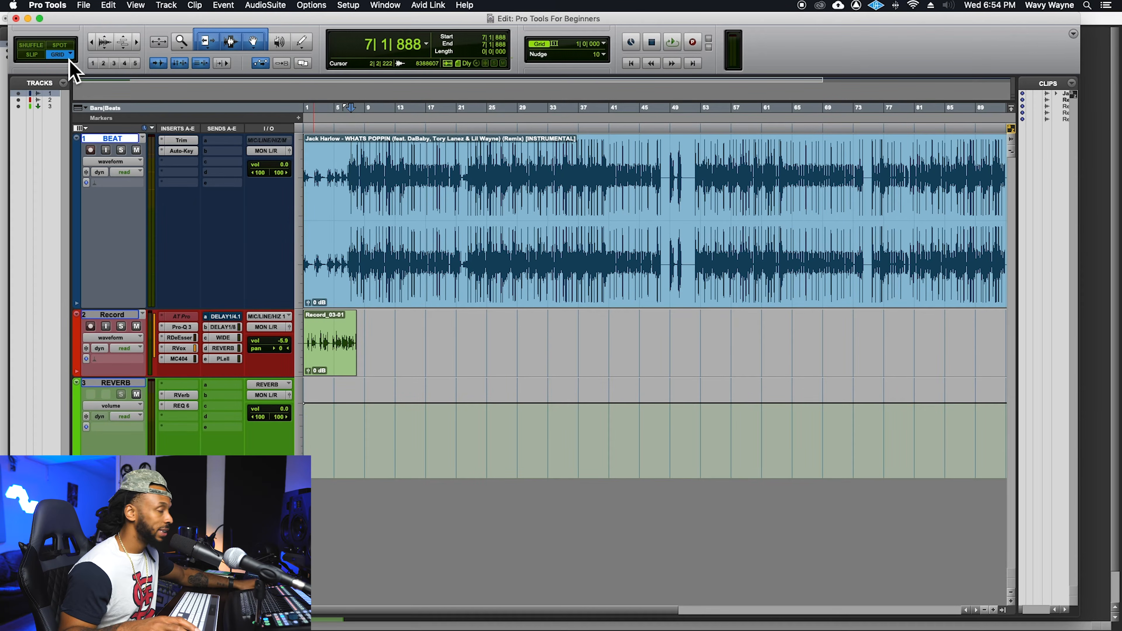
Switch the edit mode to Shuffle and split the beat clip at about bars 23 and 35.
left_click(60, 45)
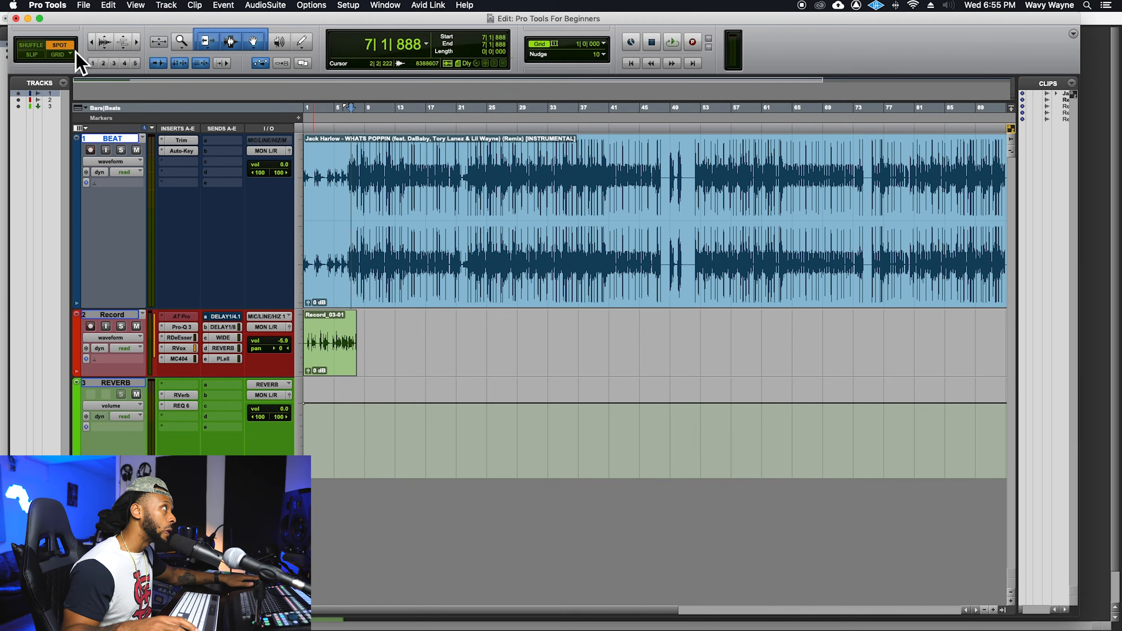
left_click(34, 46)
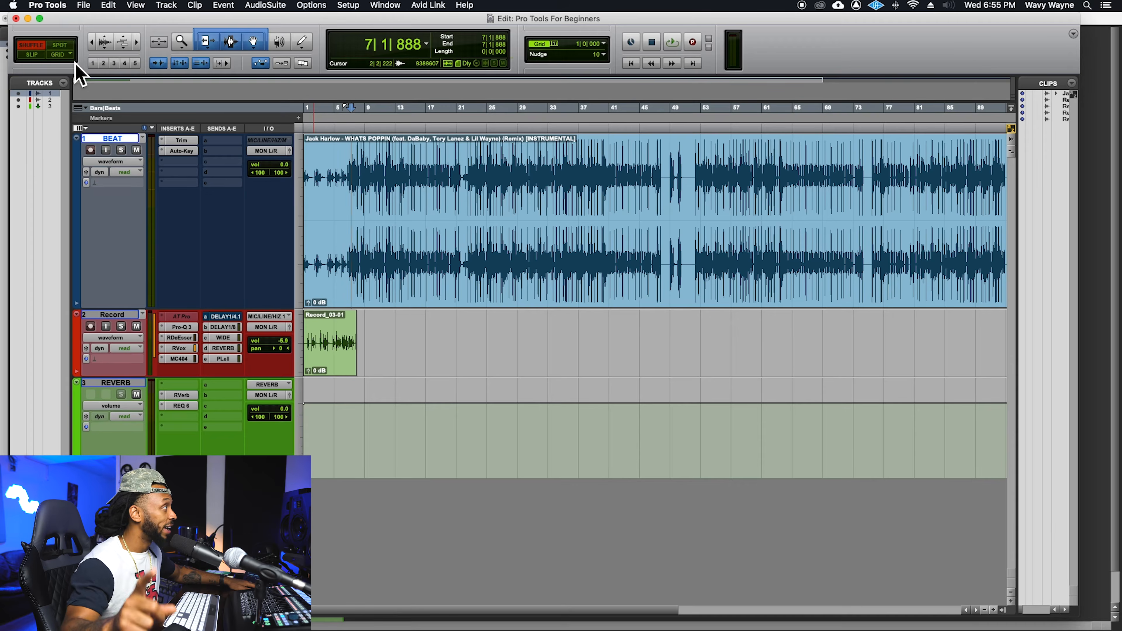
left_click(481, 176)
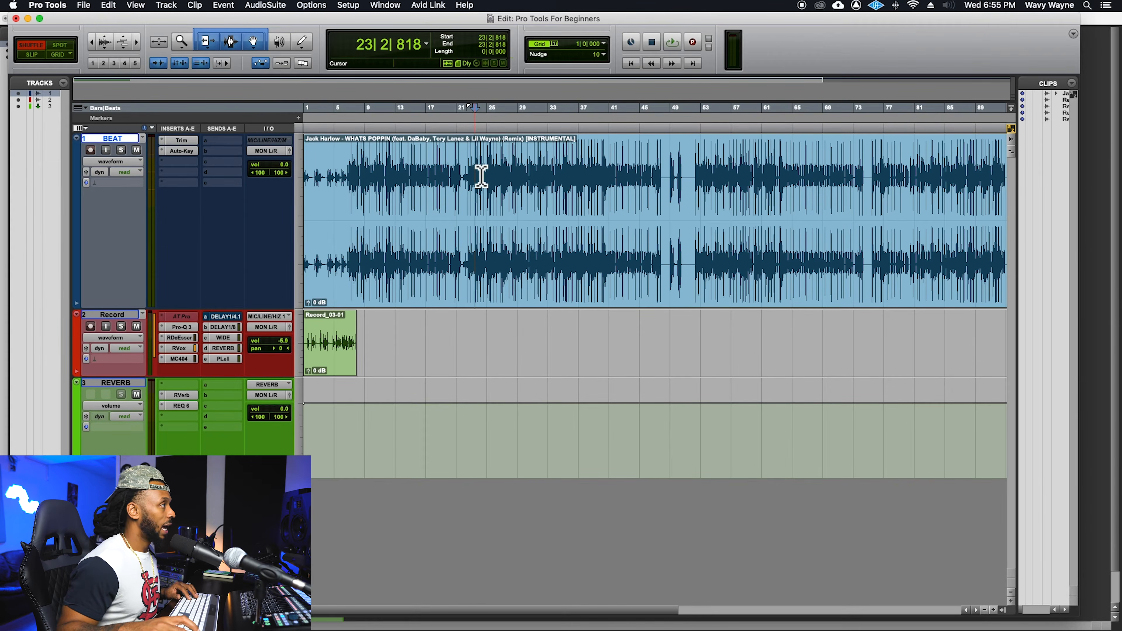
key("super+e")
left_click(563, 183)
key("super+e")
key("super+bracketleft")
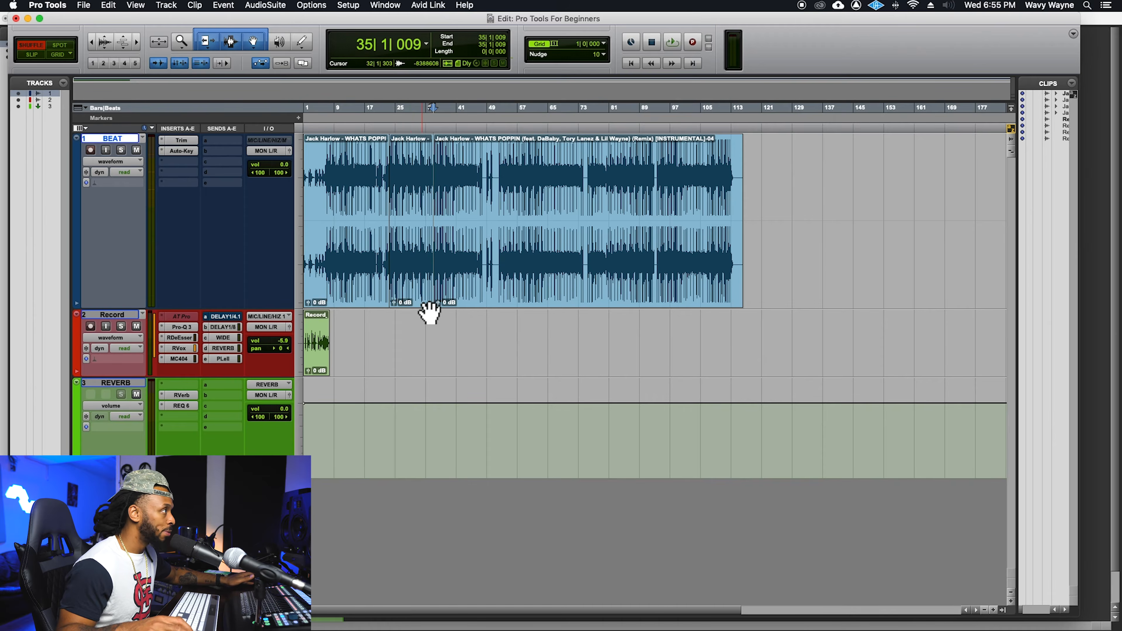
Move the middle beat clip behind the last one so it snaps to the end of the track.
left_click(431, 223)
left_click(481, 304)
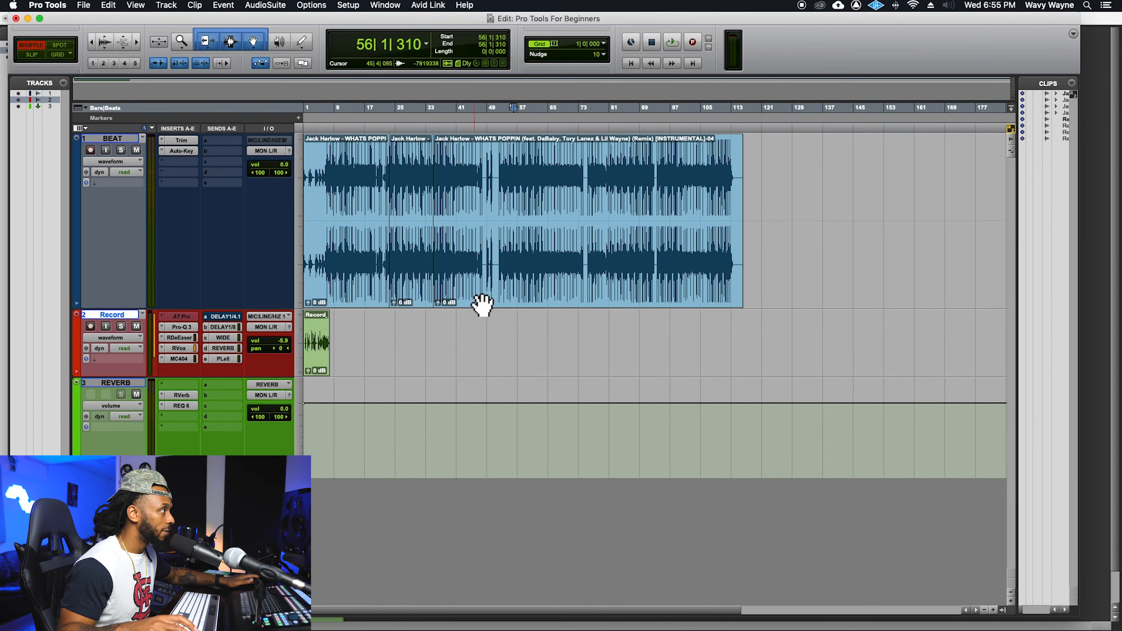
left_click(413, 295)
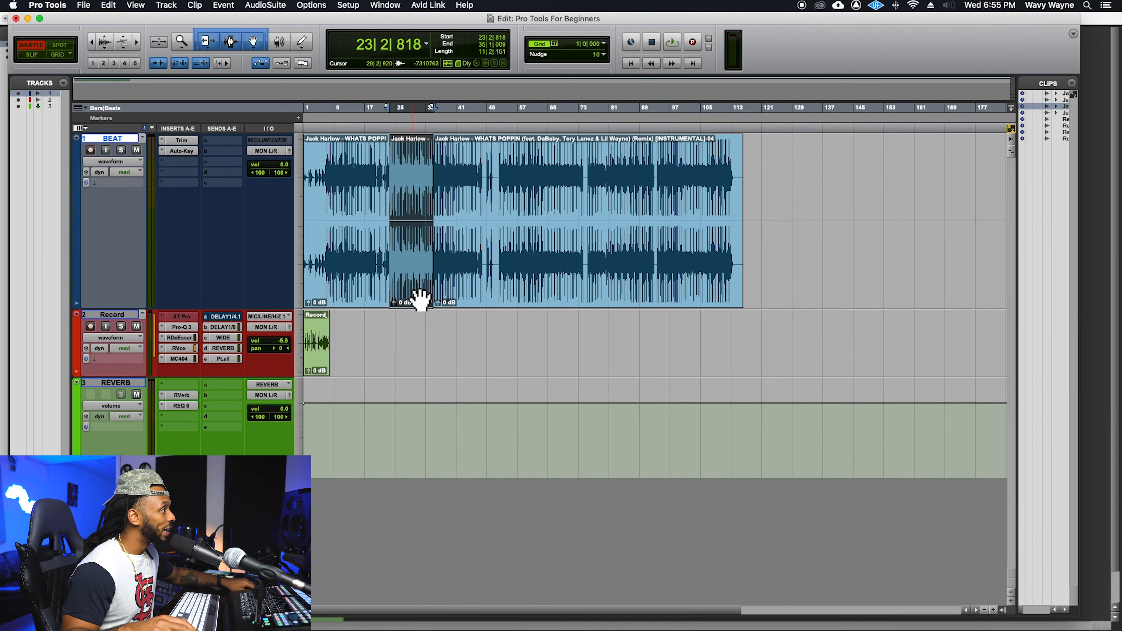
left_click_drag(457, 301, 866, 270)
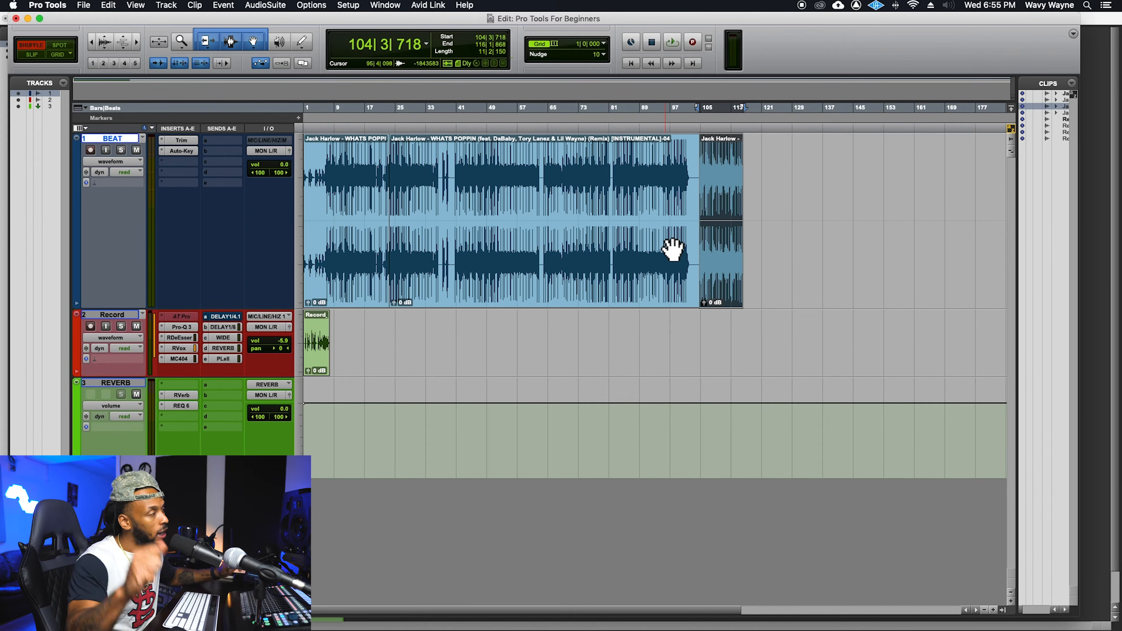
Extend the end of the short last beat clip by about half a bar and move it back between the two longer clips.
left_click_drag(493, 286, 374, 255)
left_click(665, 281)
left_click(603, 268)
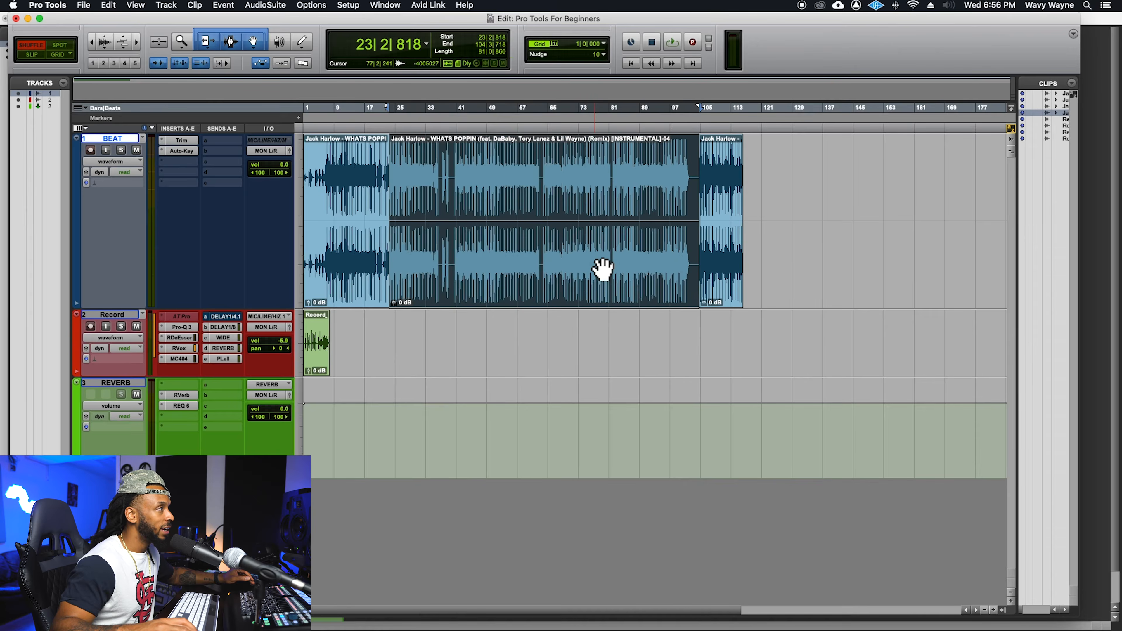
mouse_move(745, 270)
left_mouse_down()
mouse_move(773, 262)
mouse_move(744, 276)
left_mouse_up()
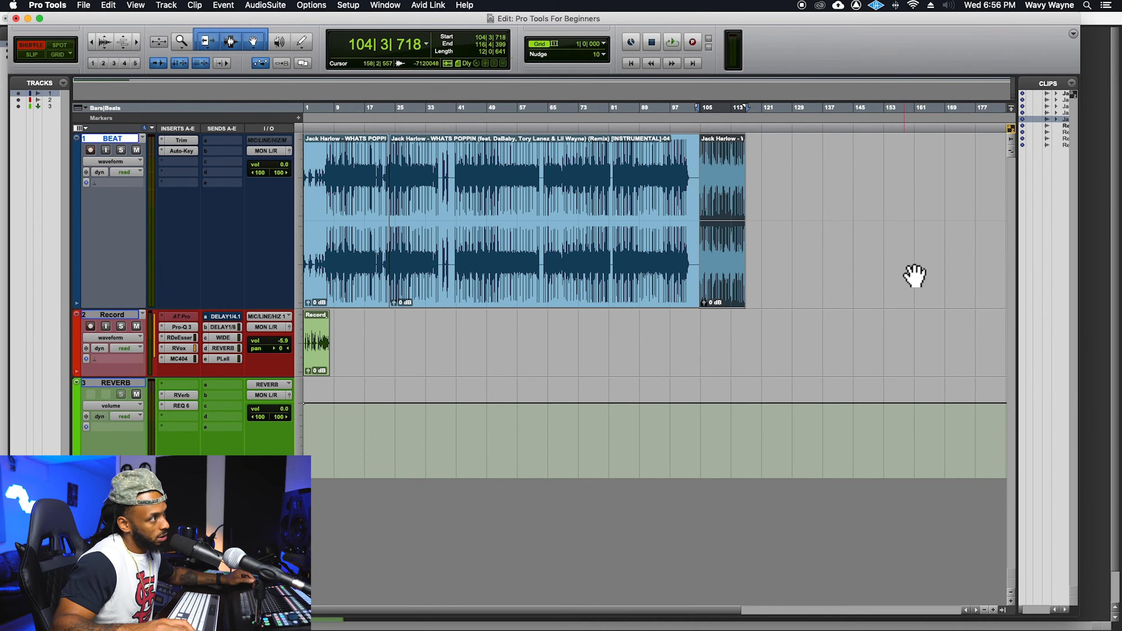
left_click_drag(722, 283, 483, 276)
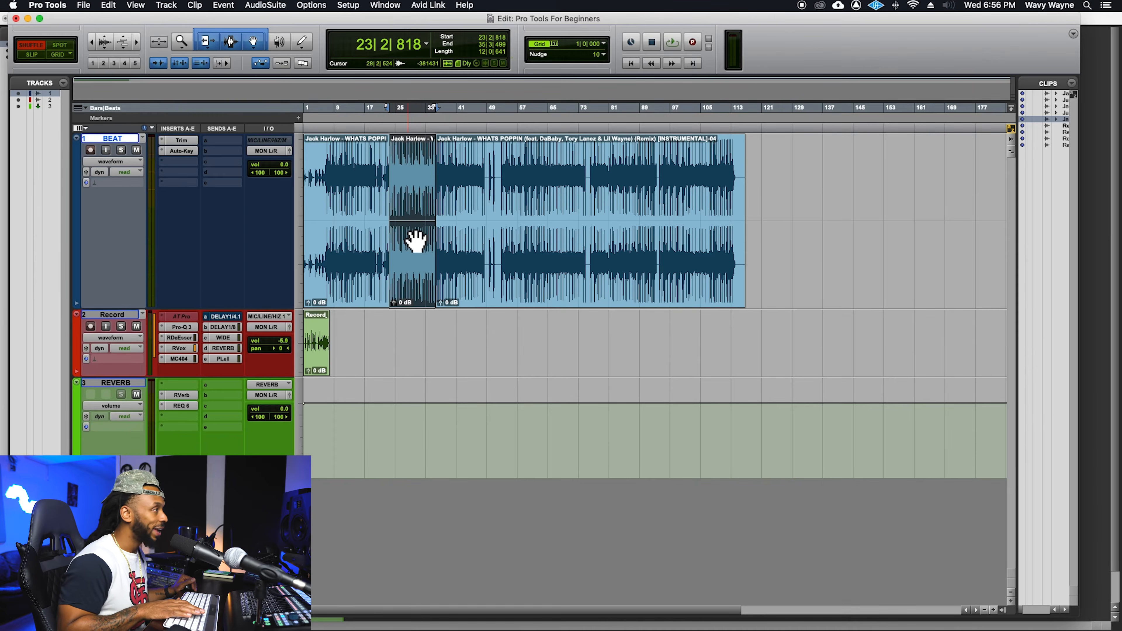
Try deleting the middle beat clip in Shuffle mode and undo the deletion.
key("Delete")
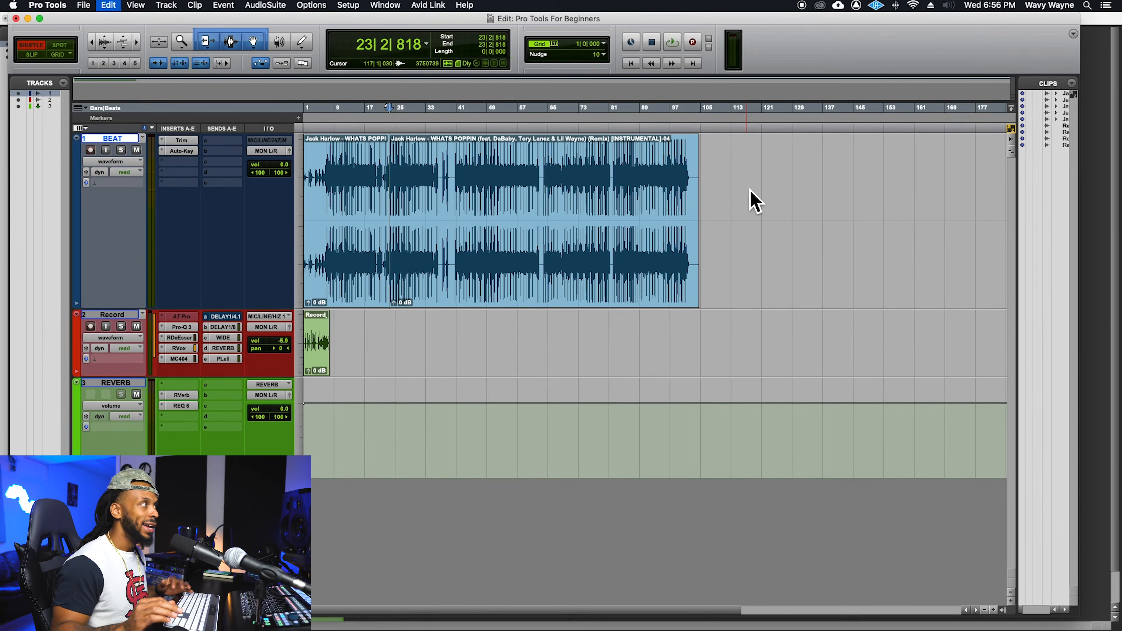
key("super+z")
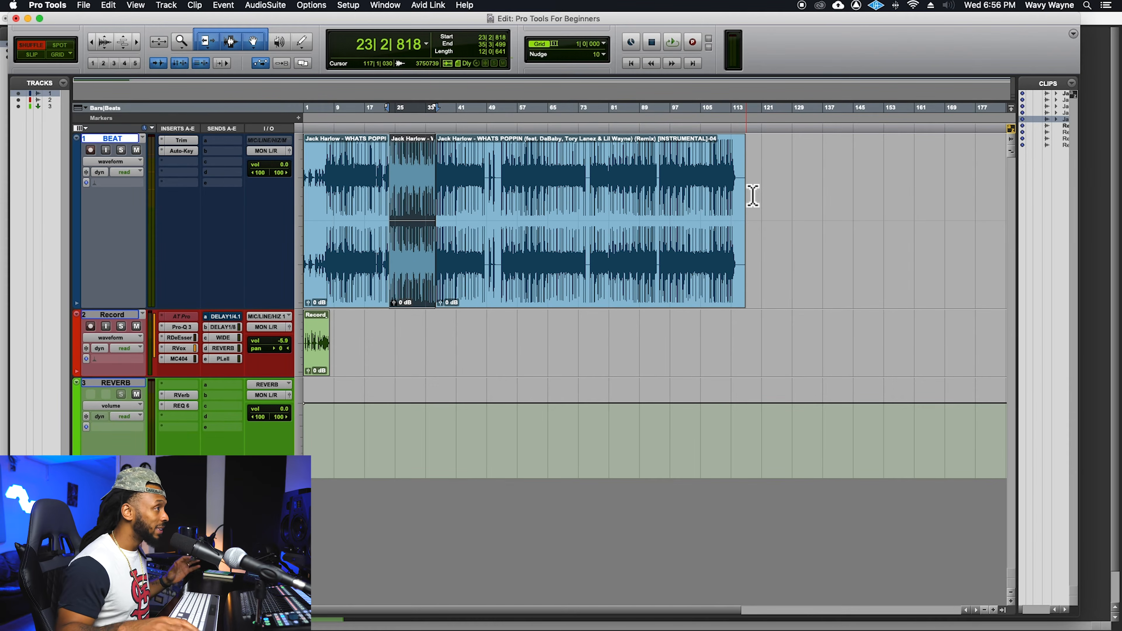
Switch to Slip mode and move the long last beat clip to start at about bar 216.
left_click(31, 55)
left_click_drag(590, 291, 912, 310)
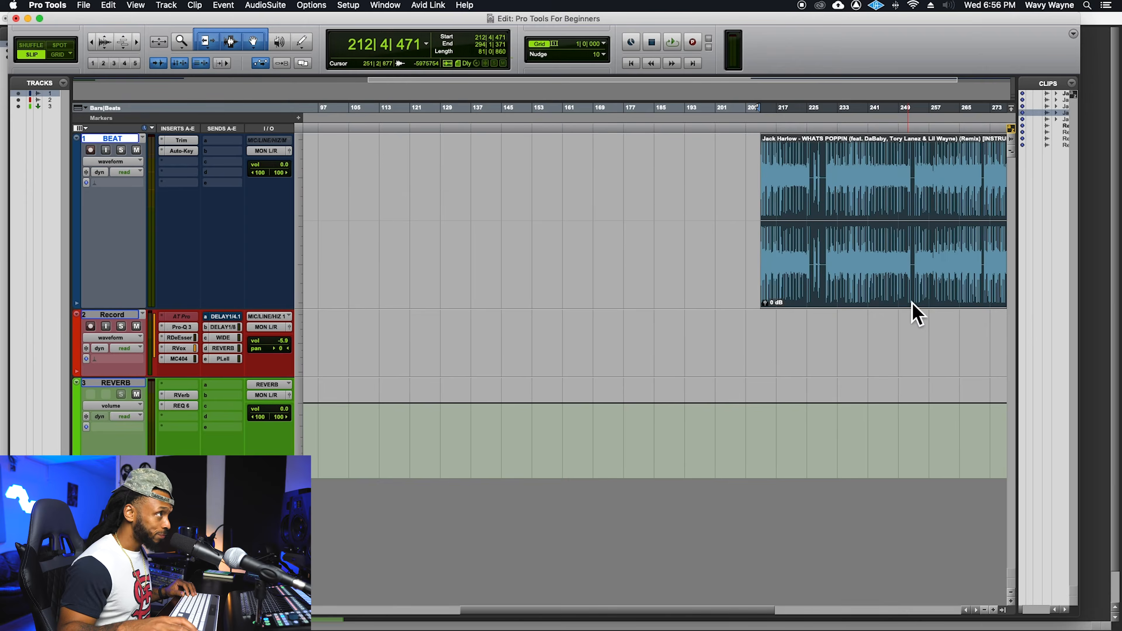
left_click_drag(814, 296, 834, 289)
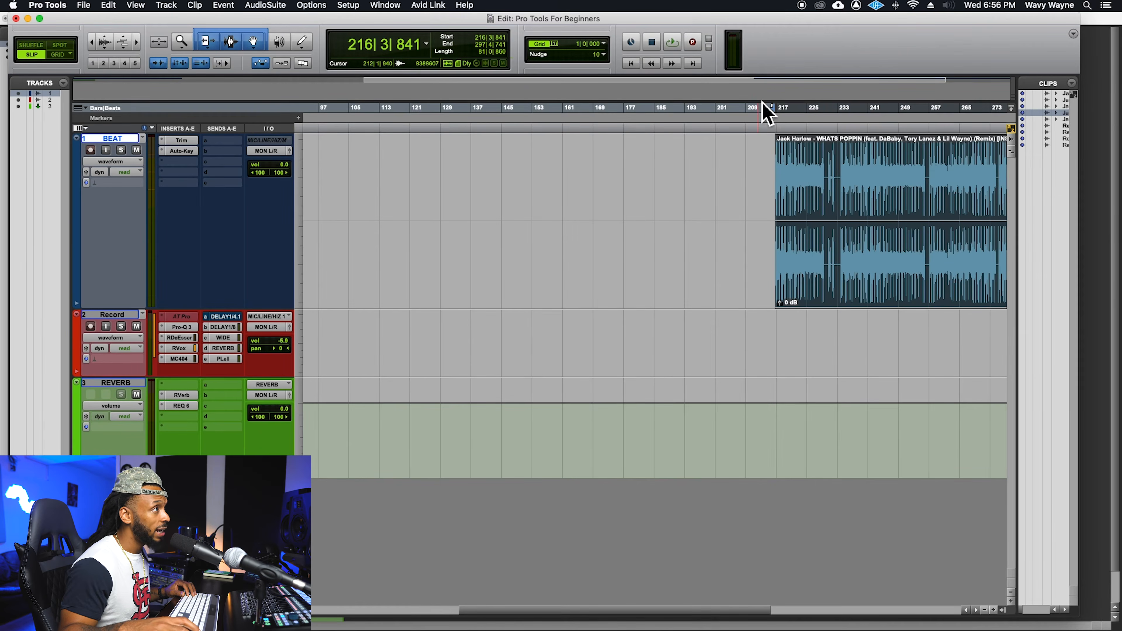
key("r")
key("t")
scroll(642, 223, "left", 10)
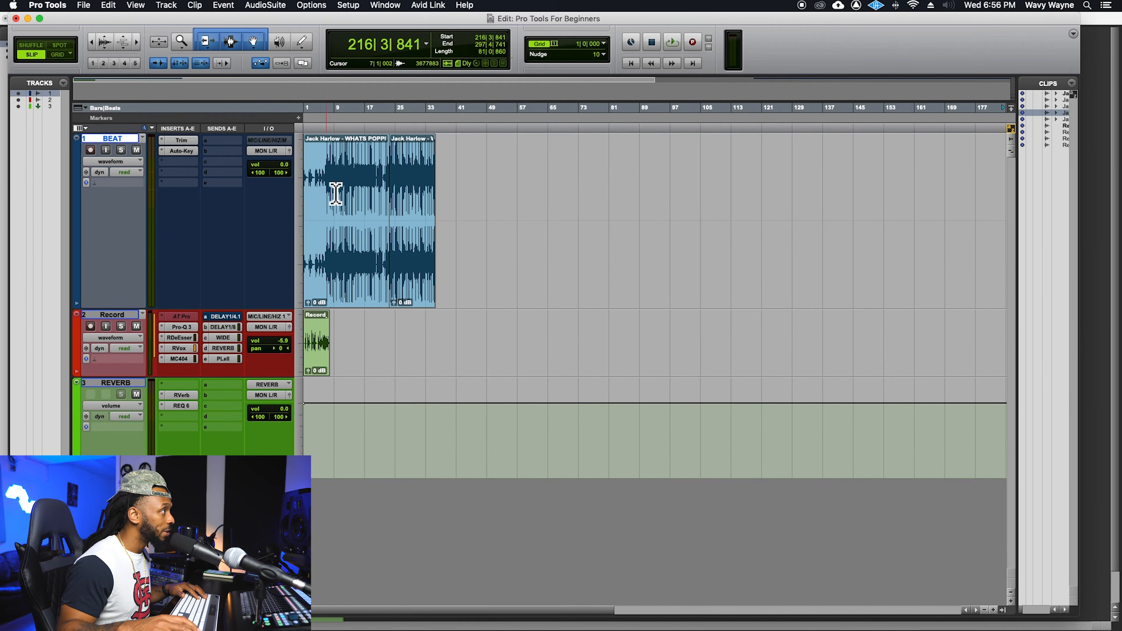
In Shuffle mode, trim both ends of the first beat clip and delete the opening section of the second, about bars 9 to 14.
left_click(341, 174)
left_click(32, 46)
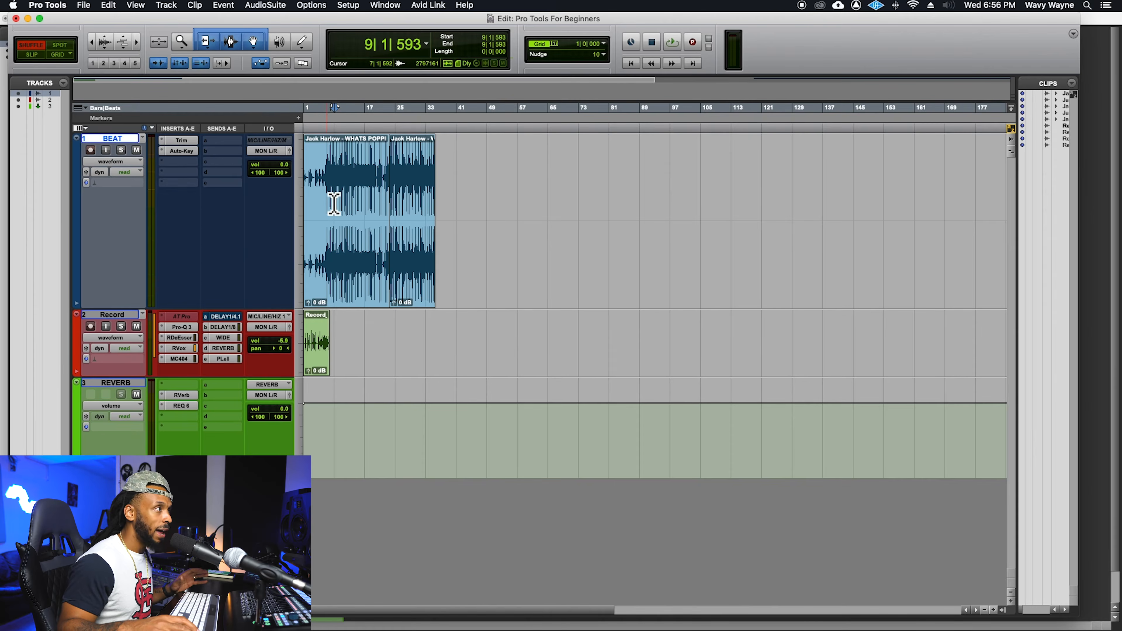
left_click_drag(313, 213, 334, 210)
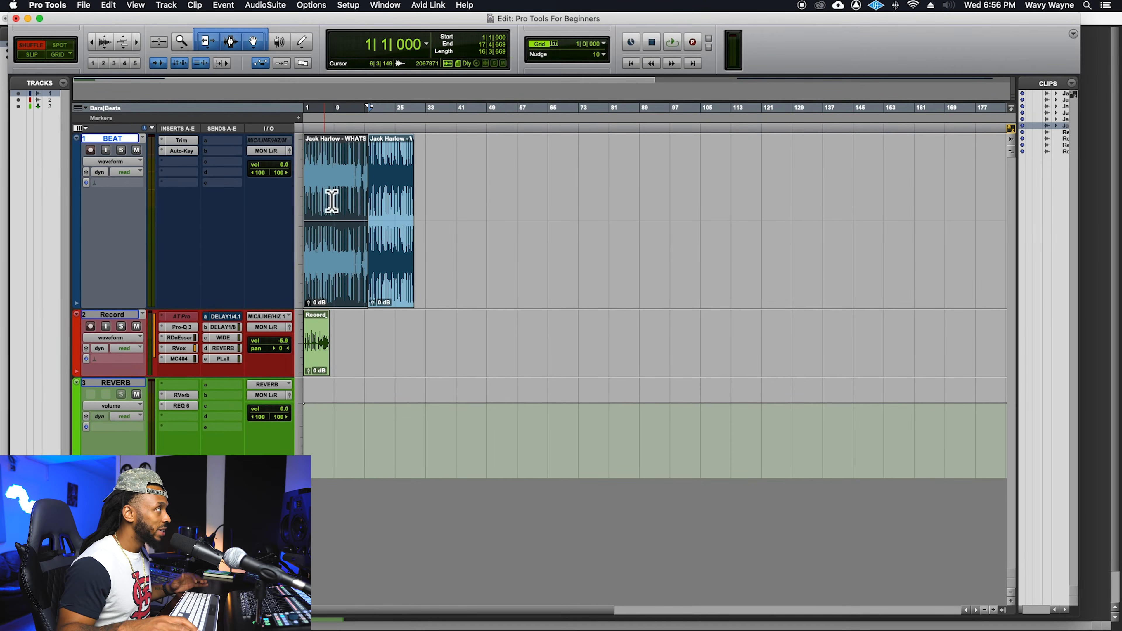
left_click_drag(368, 212, 337, 194)
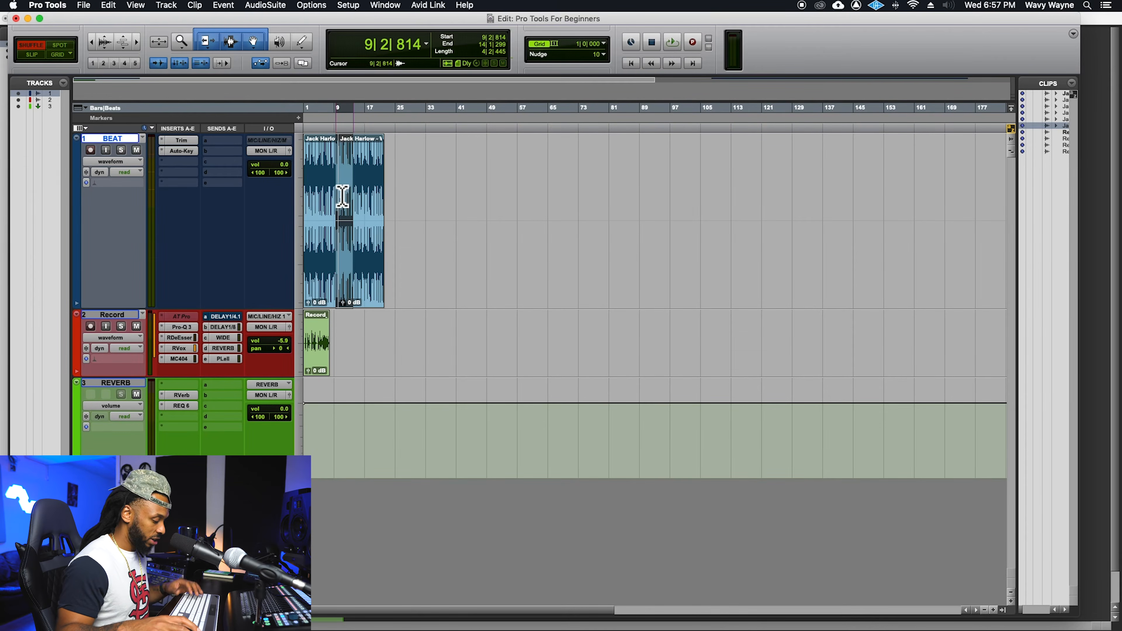
key("BackSpace")
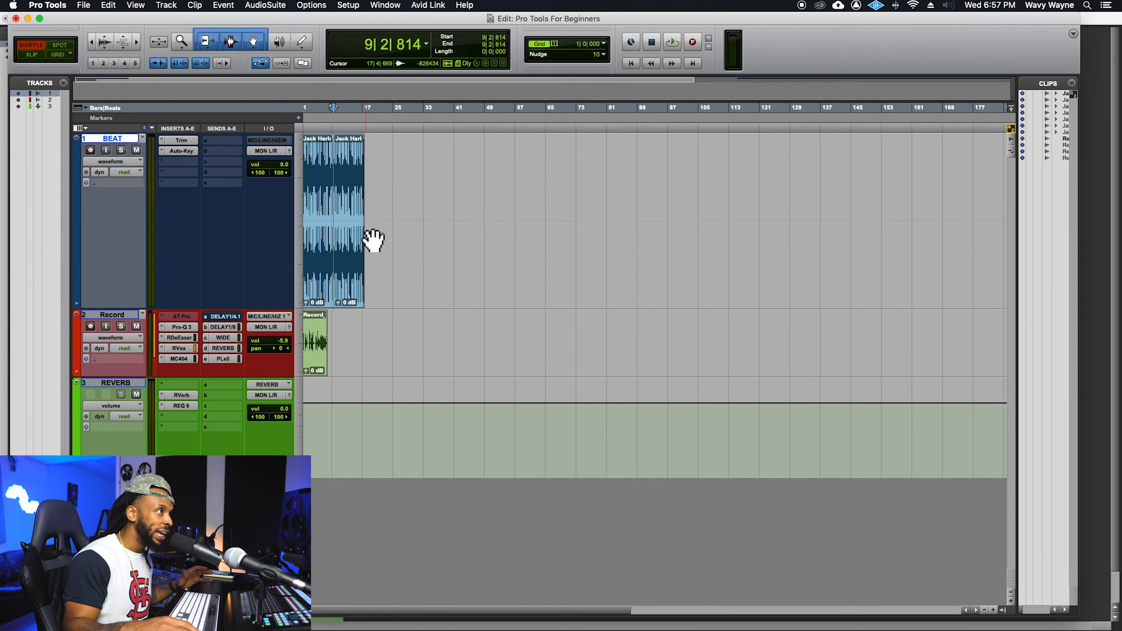
Delete a short section starting at about bar 211 from the distant last beat clip.
scroll(508, 230, "right", 1)
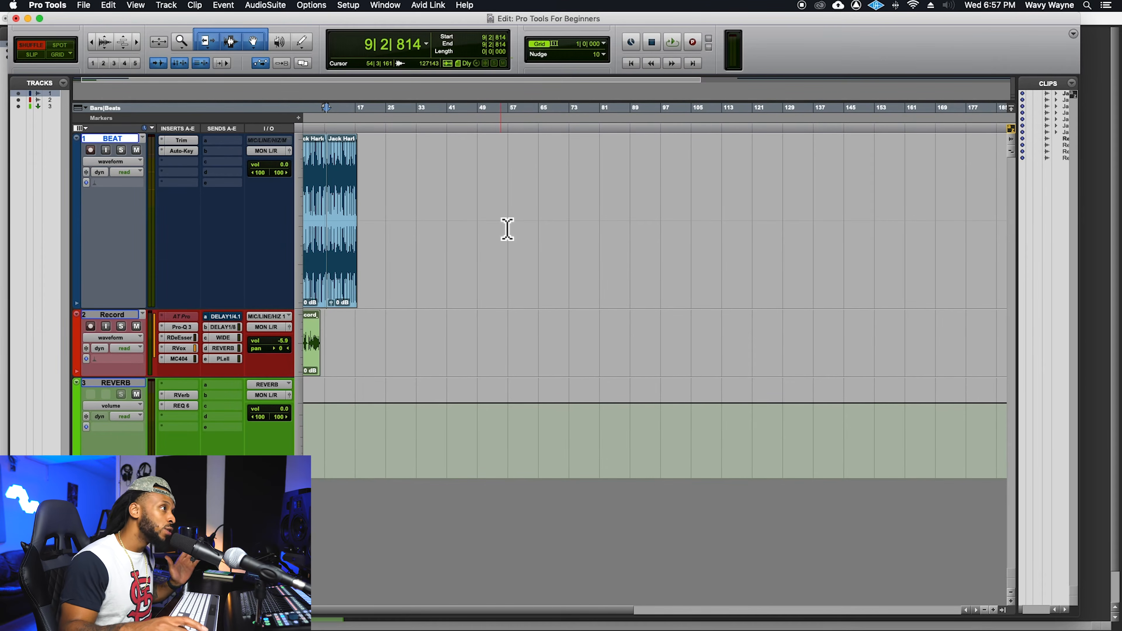
scroll(513, 230, "right", 10)
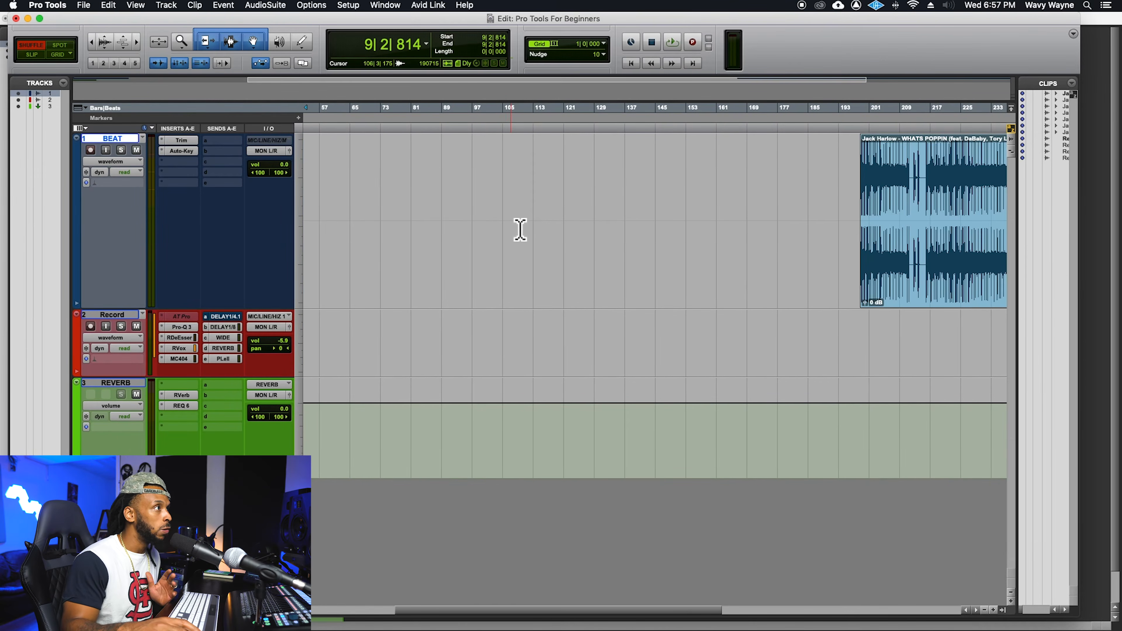
scroll(556, 224, "right", 20)
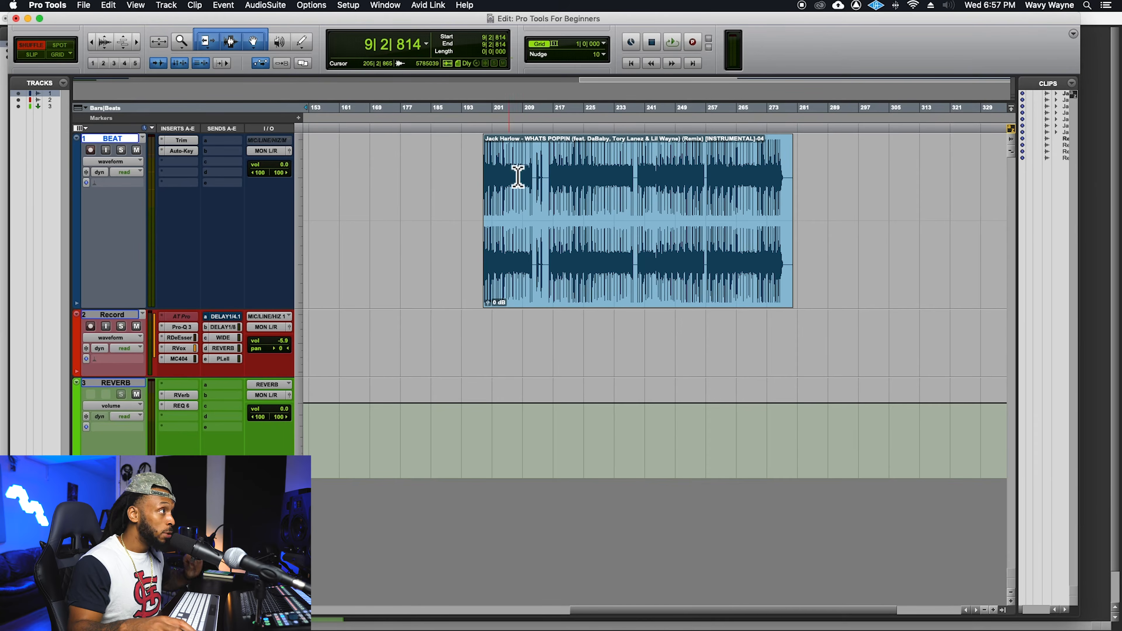
left_click_drag(535, 175, 545, 174)
key("BackSpace")
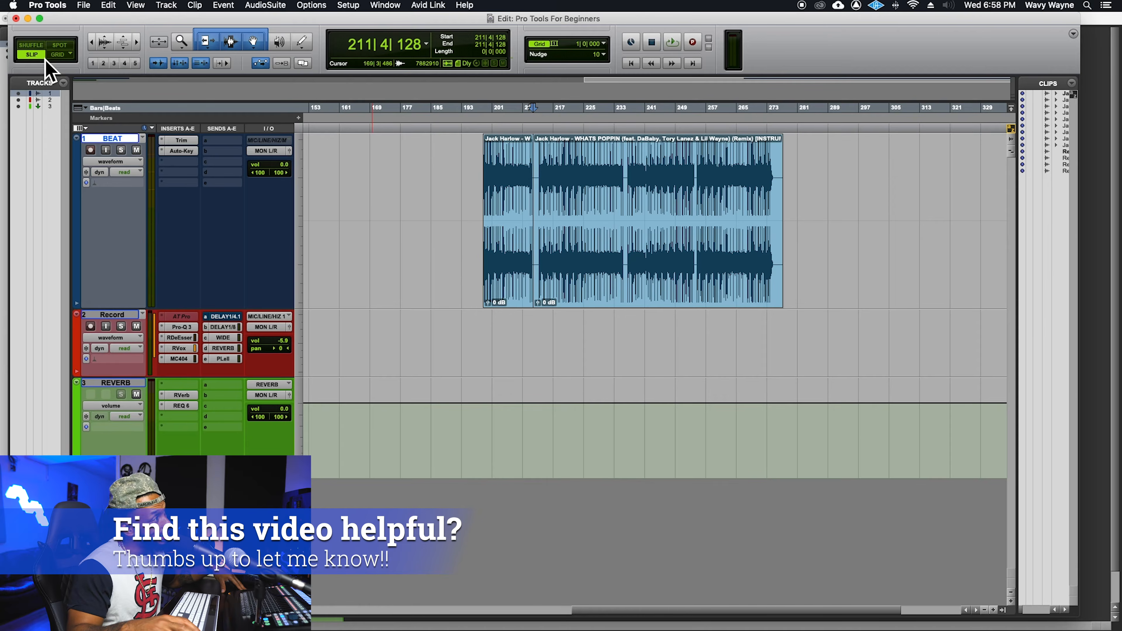
In Slip mode, move the long last beat clip to start at about bar 229.
left_click_drag(496, 276, 634, 294)
key("t")
key("r")
key("r")
key("r")
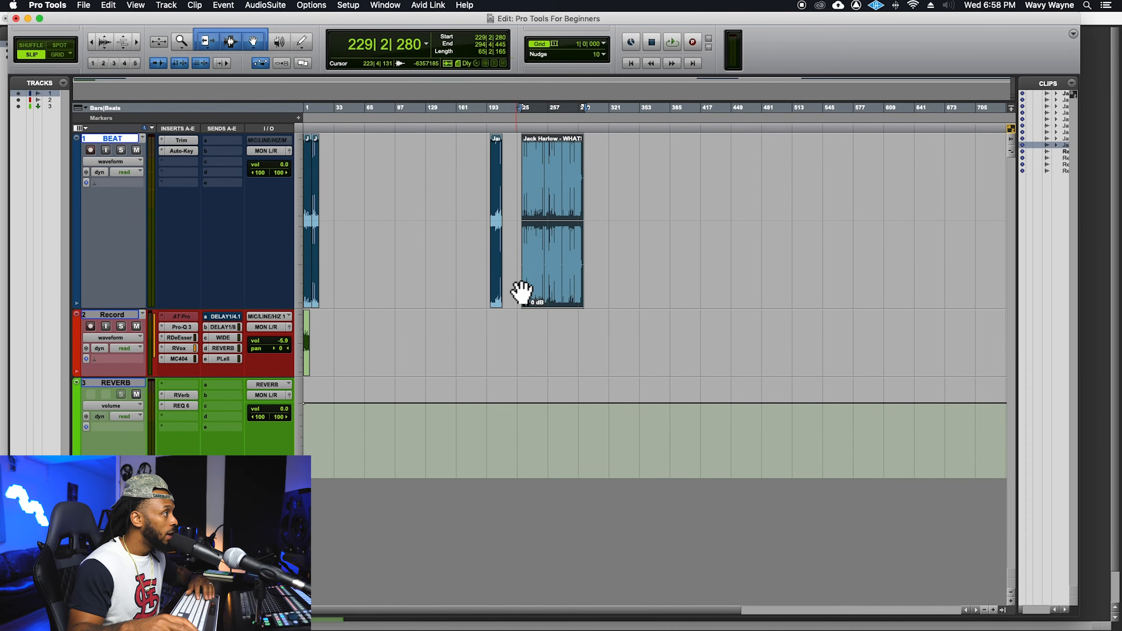
Move the short beat clip to about bar 83, and the long one over the opening clips at bar 1 and on to about bar 128.
left_click_drag(497, 293, 391, 289)
left_click_drag(538, 301, 303, 281)
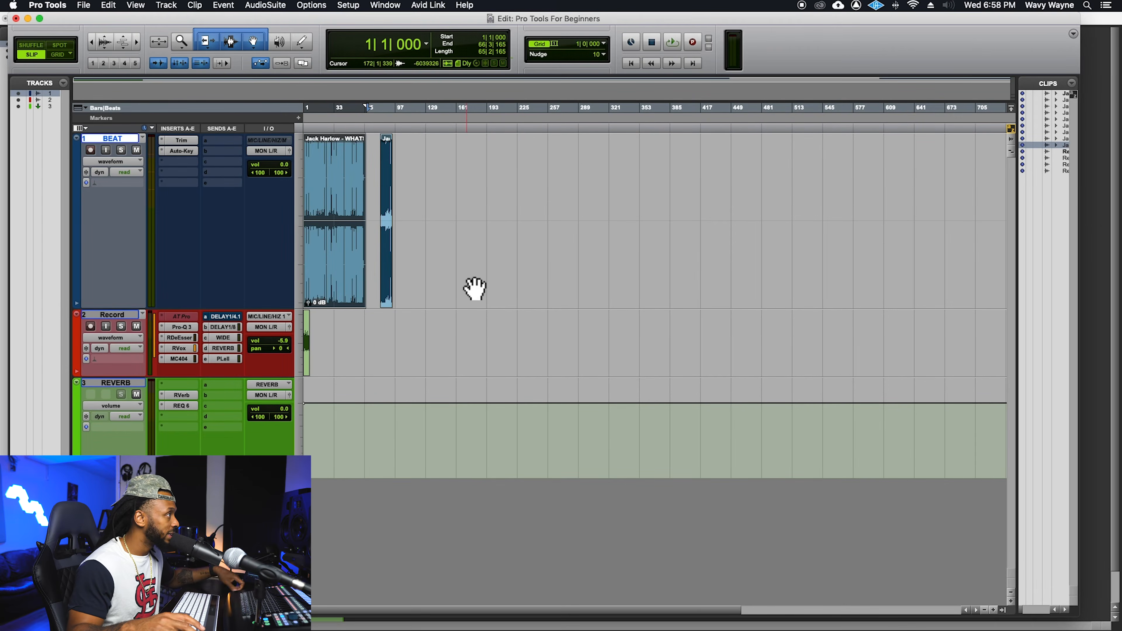
left_click_drag(354, 283, 472, 287)
left_click_drag(390, 278, 394, 281)
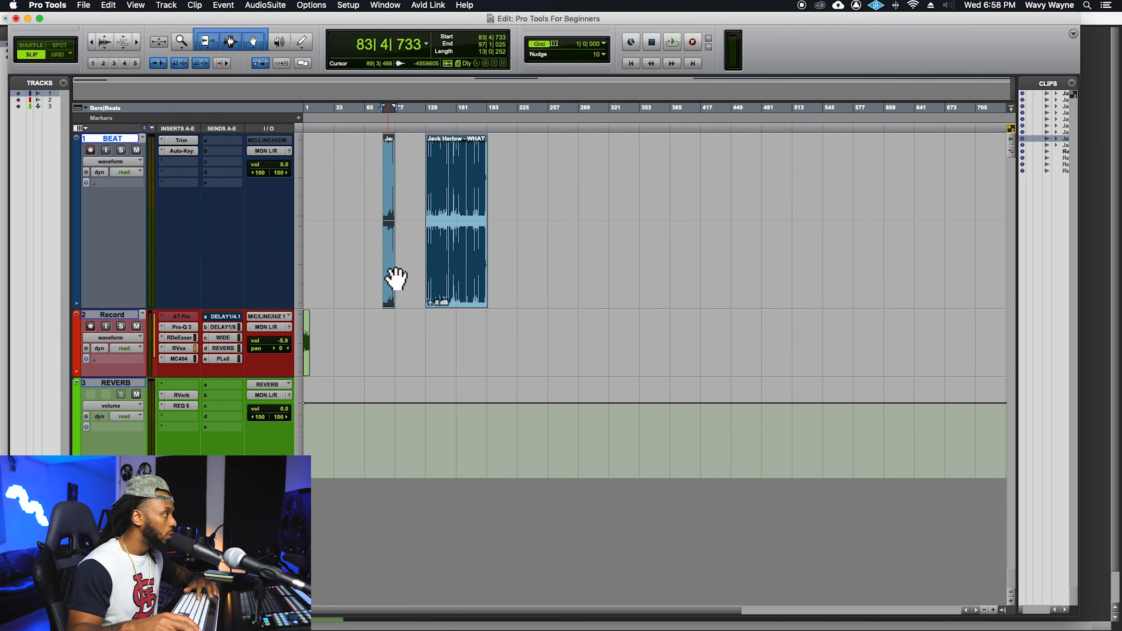
Extend the short beat clip freely so it starts at about bar 76 and ends at about bar 98.
key("t")
key("t")
key("t")
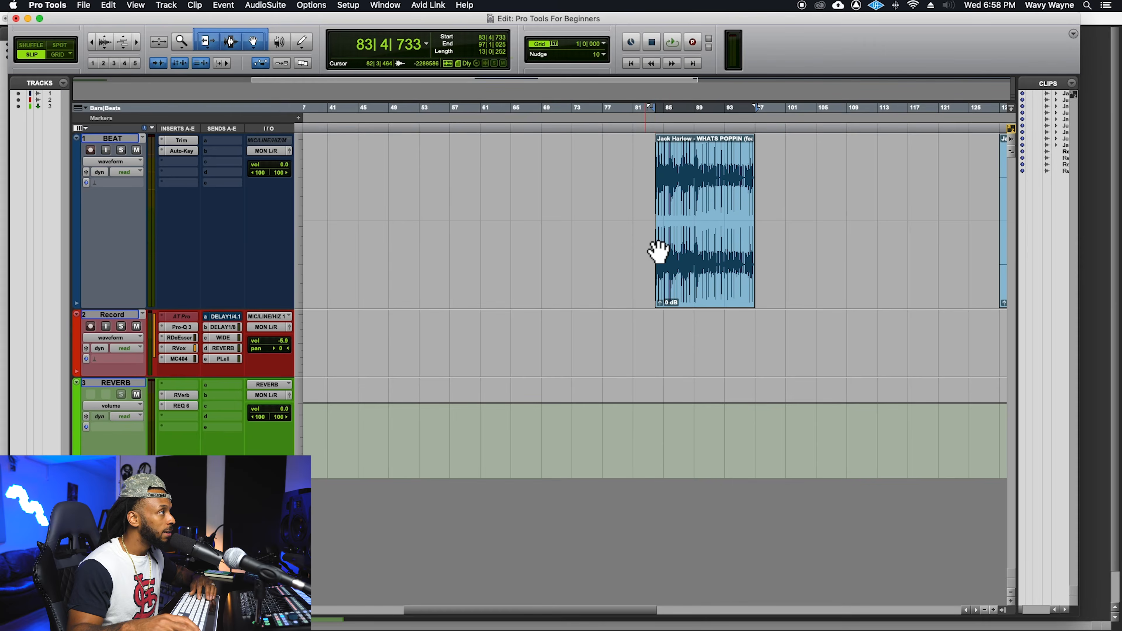
left_click_drag(656, 245, 596, 244)
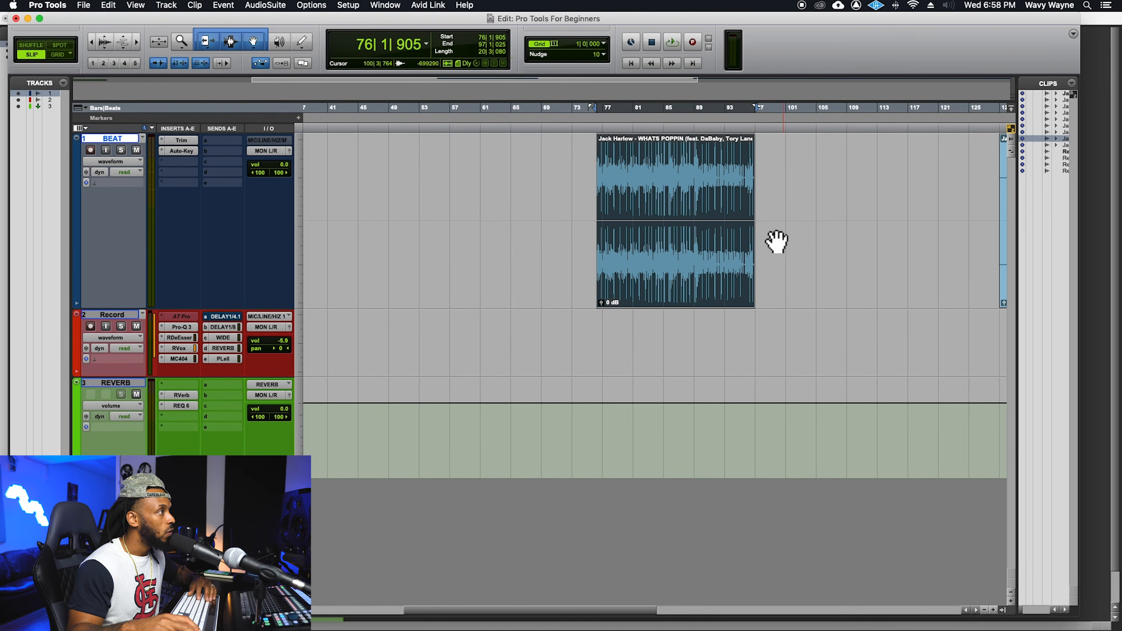
mouse_move(757, 242)
left_mouse_down()
mouse_move(889, 233)
mouse_move(761, 245)
left_mouse_up()
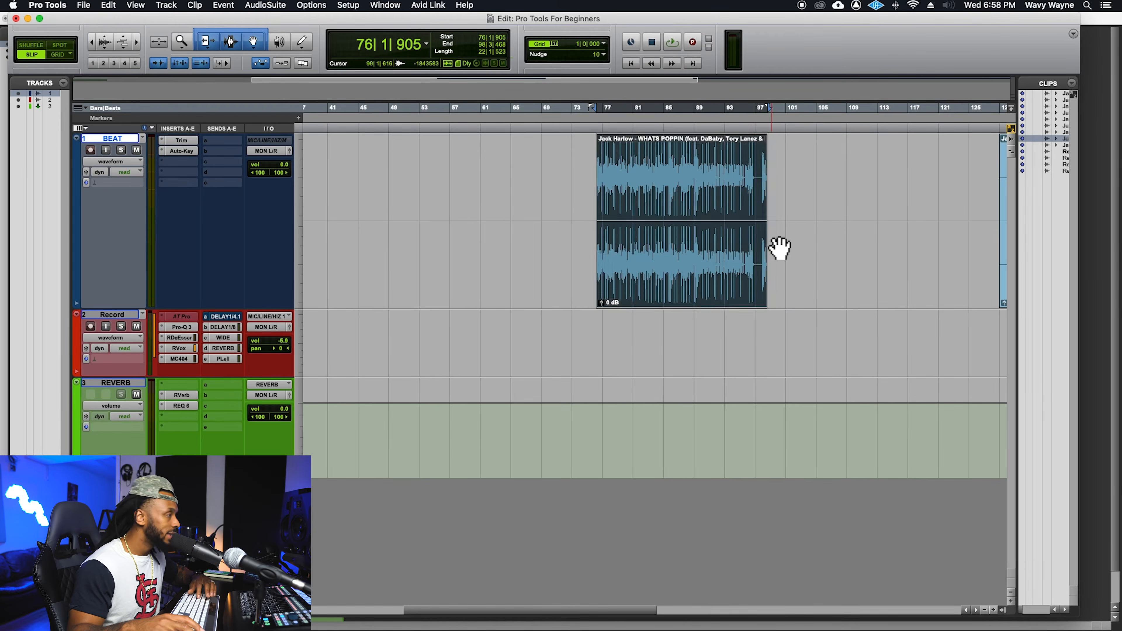
key("r")
key("r")
left_click(611, 185)
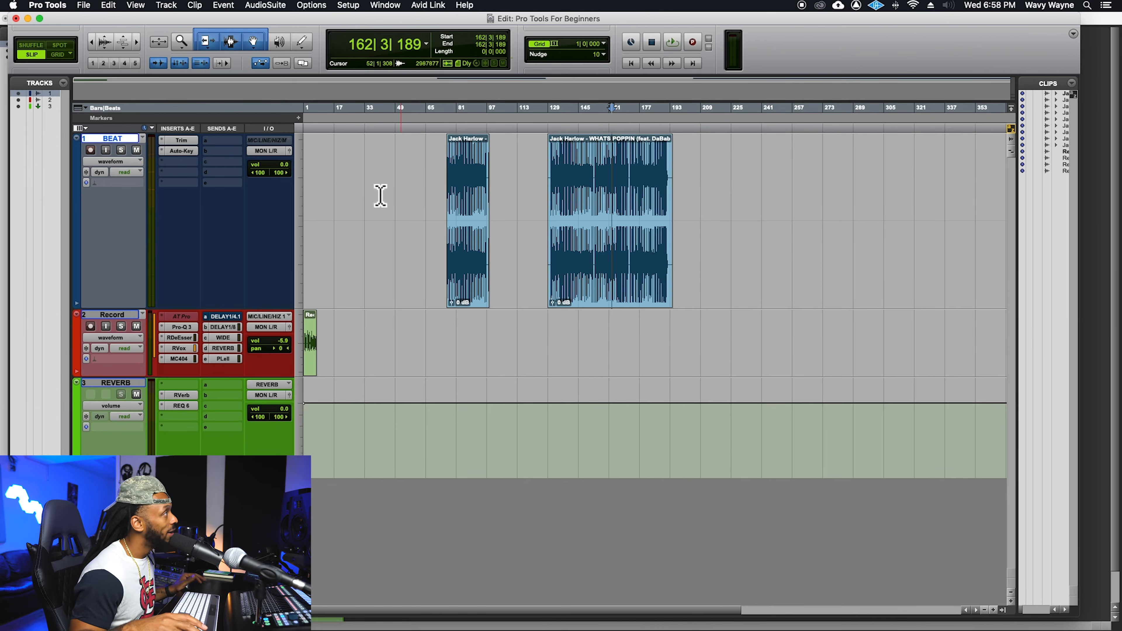
Switch to Grid mode and place the edit cursor on the grid line at bar 48 of the BEAT track.
left_click(61, 58)
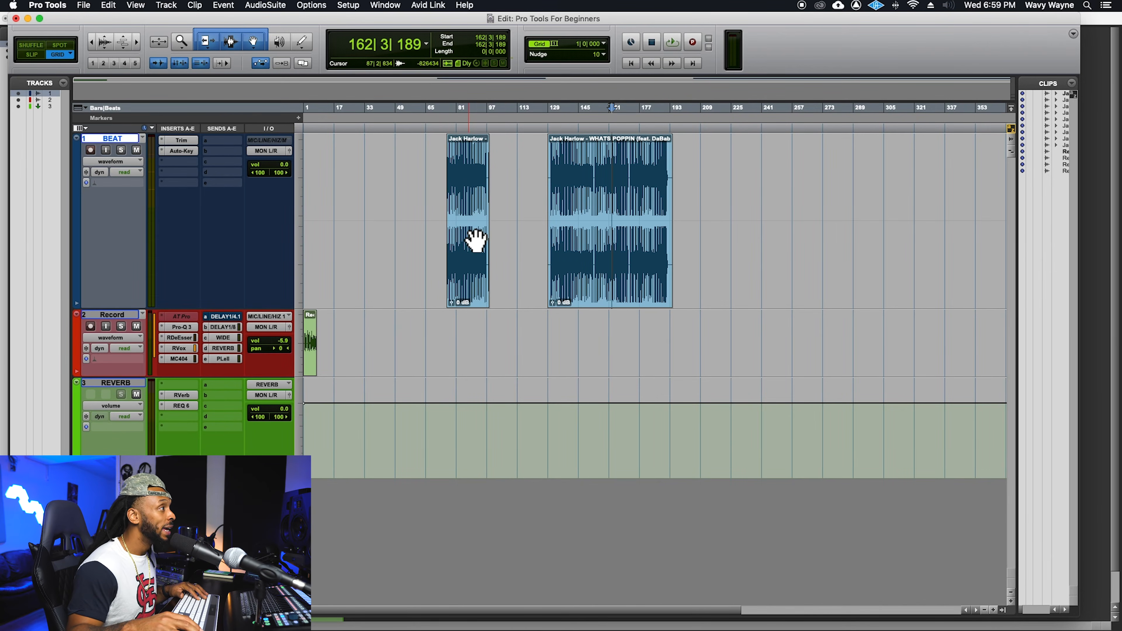
left_click(484, 250)
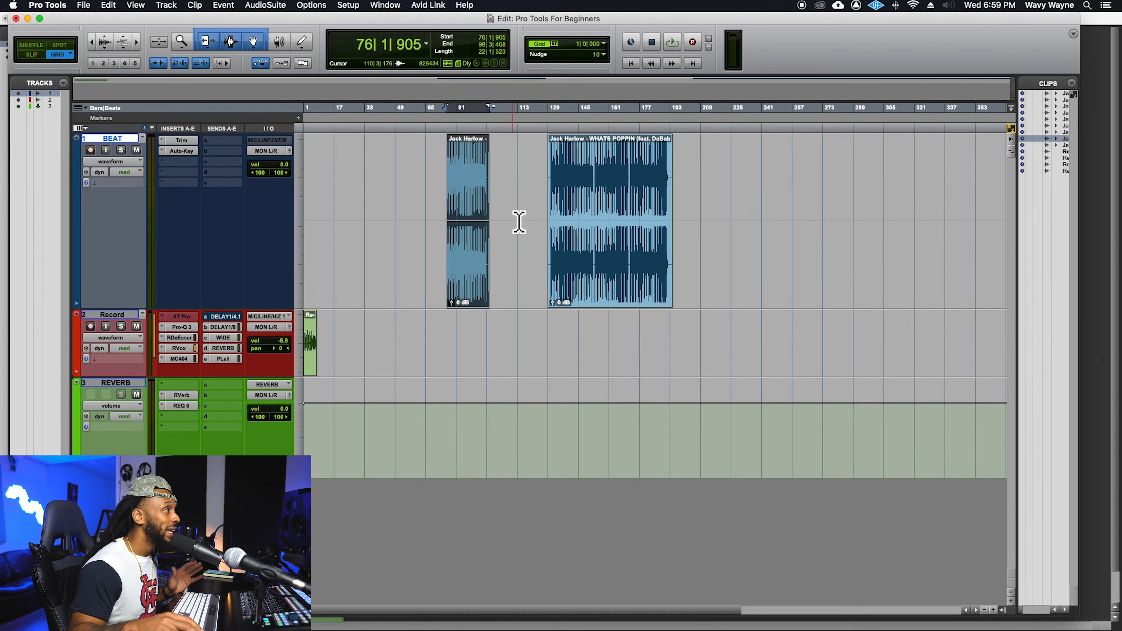
left_click(377, 193)
left_click(397, 193)
key("super+bracketright")
key("super+bracketright")
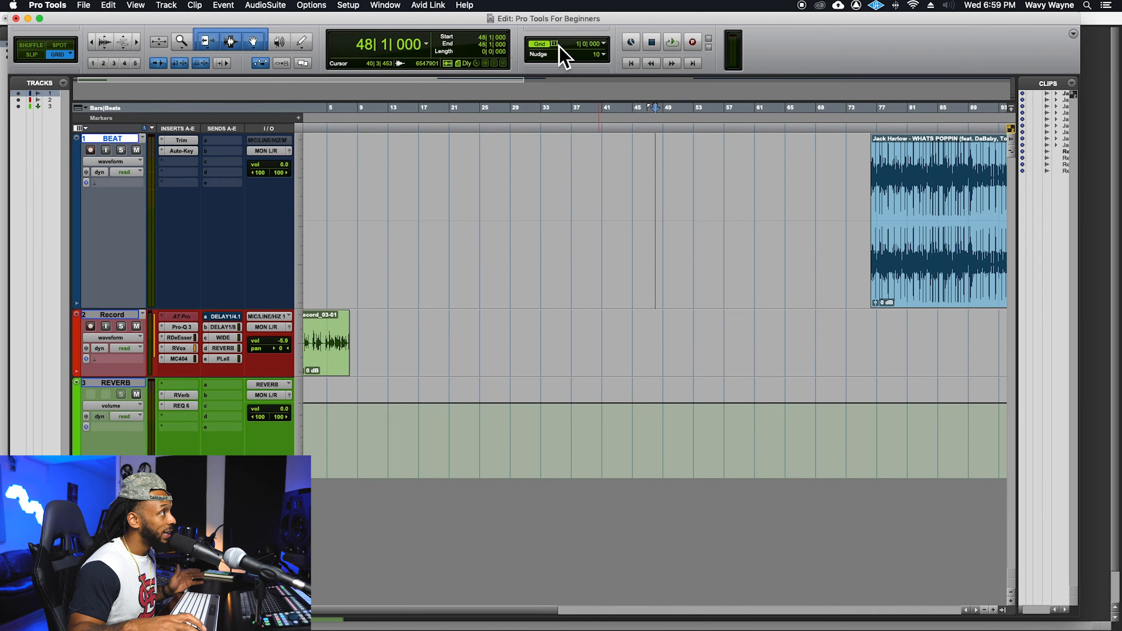
Set the grid value to 1/64 note and zoom in around bar 48 to show the finer grid lines.
left_click(578, 44)
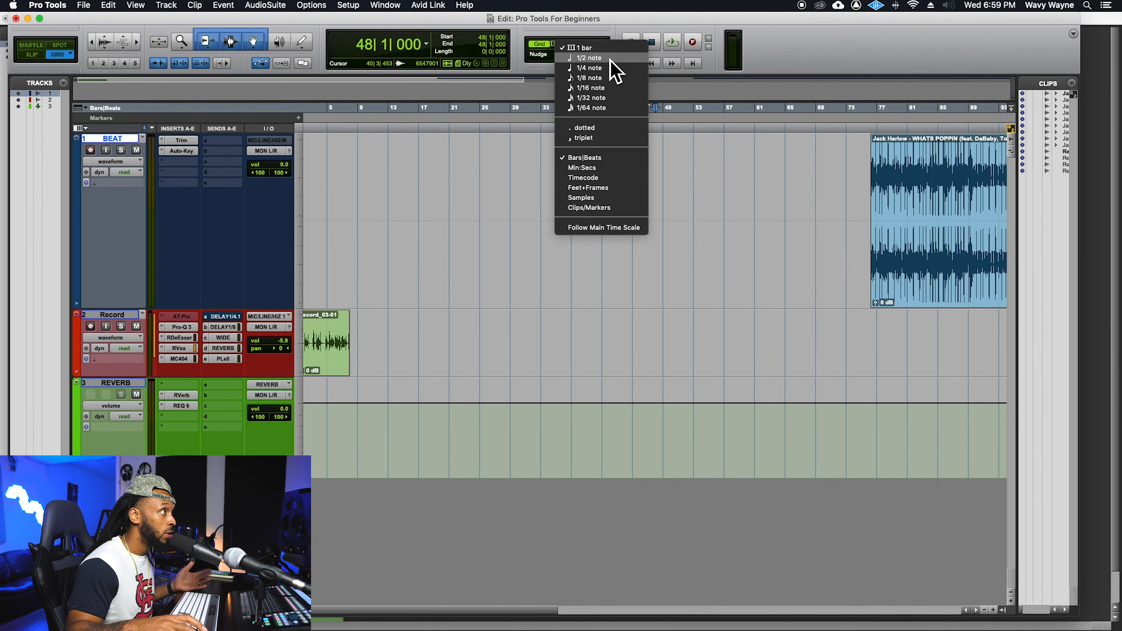
left_click(603, 109)
key("super+bracketright")
key("super+bracketright")
key("super+bracketright")
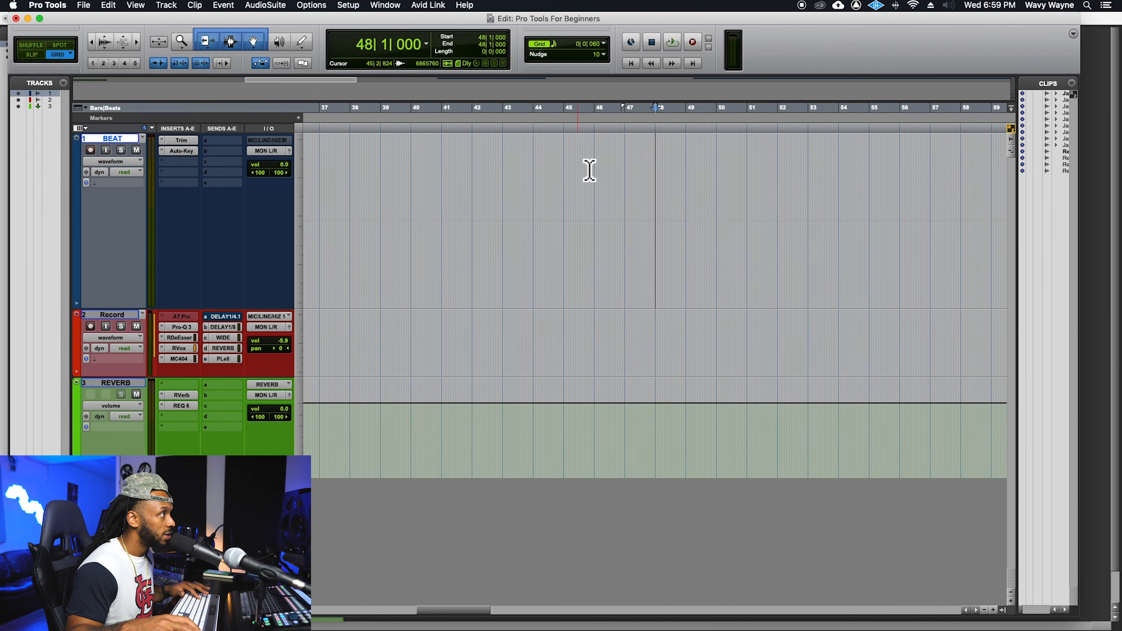
Place the edit cursor on several neighbouring 1/64-note grid lines of the BEAT track around bar 47, ending at 47|1|780.
left_click(617, 179)
key("t")
key("t")
key("t")
key("t")
key("t")
left_click(481, 173)
key("r")
left_click(524, 174)
left_click(617, 178)
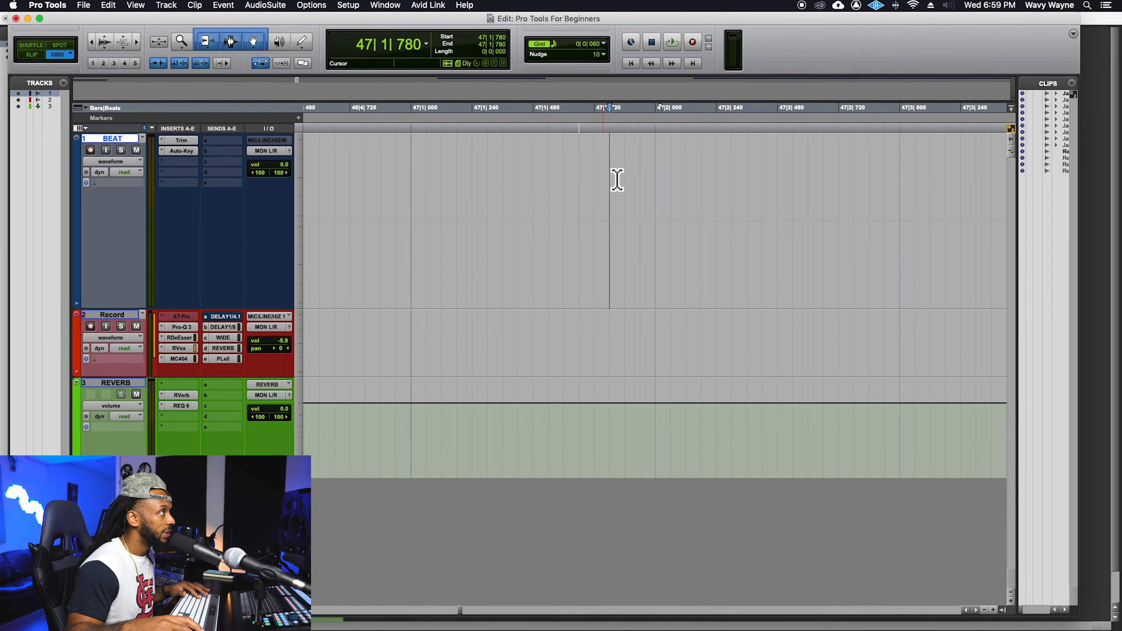
Set the grid value to 1 bar and show the BEAT track's bar lines from bar 1 up to the short beat clip.
left_click(560, 46)
left_click(574, 11)
key("r")
key("r")
key("r")
key("r")
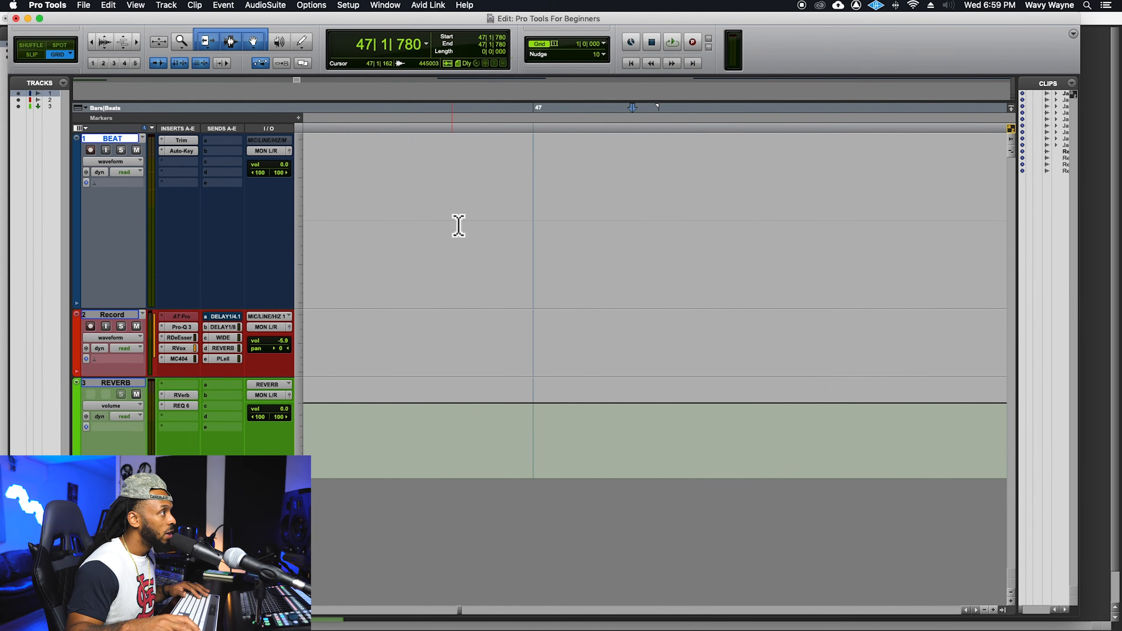
key("r")
key("r")
key("r")
key("r")
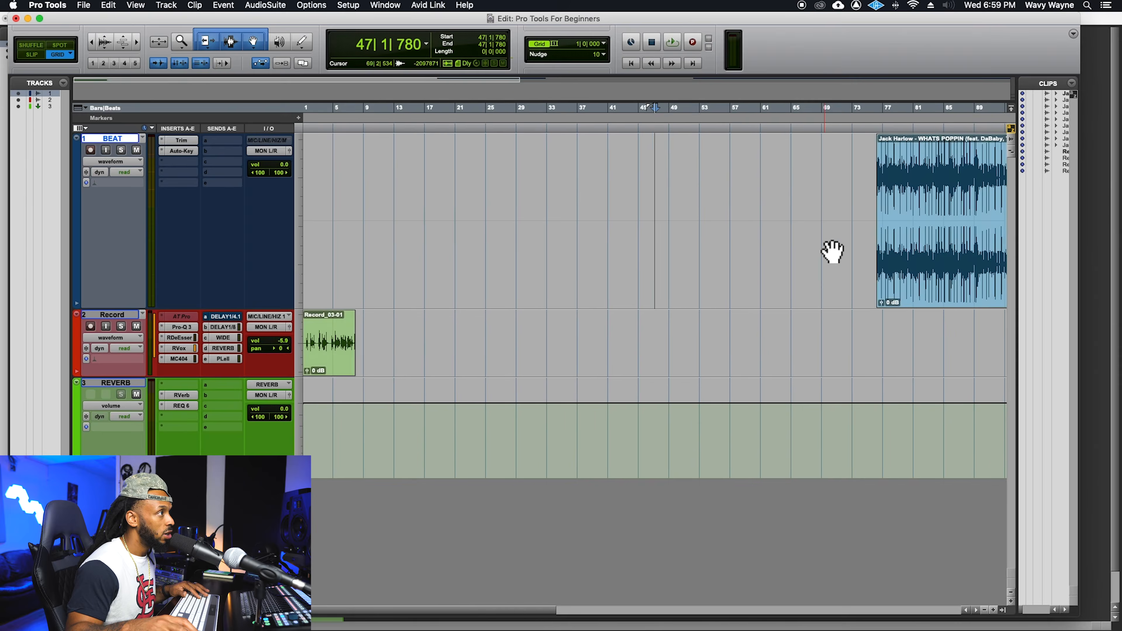
Snap the short beat clip to bar 76 and extend its start back to bar 73.
left_click(629, 275)
key("t")
key("t")
key("t")
key("t")
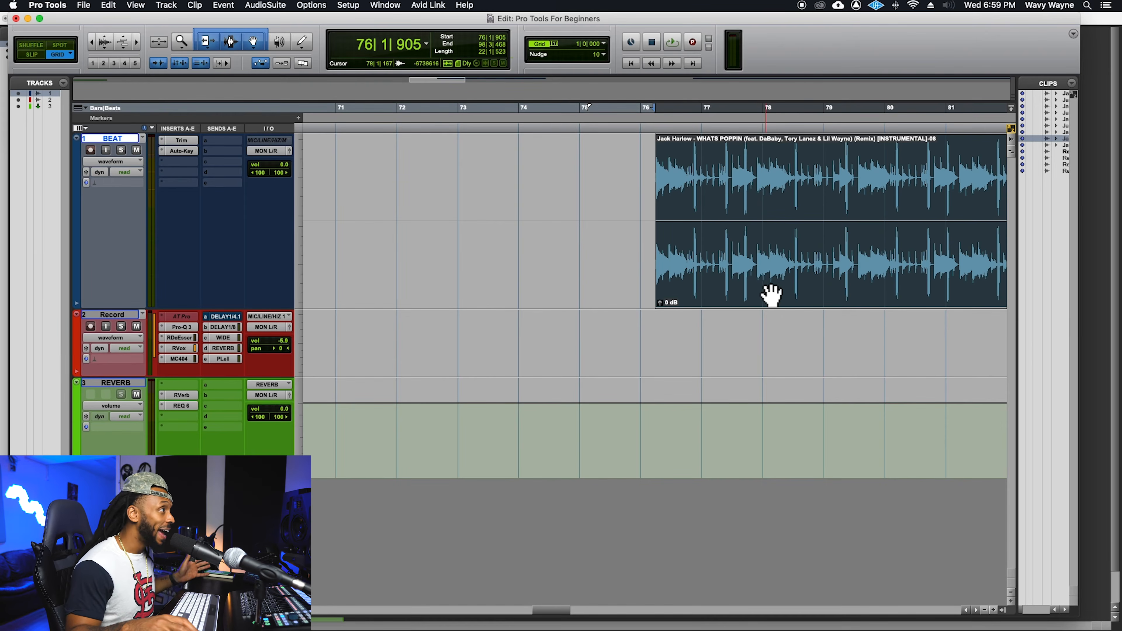
left_click_drag(768, 300, 764, 267)
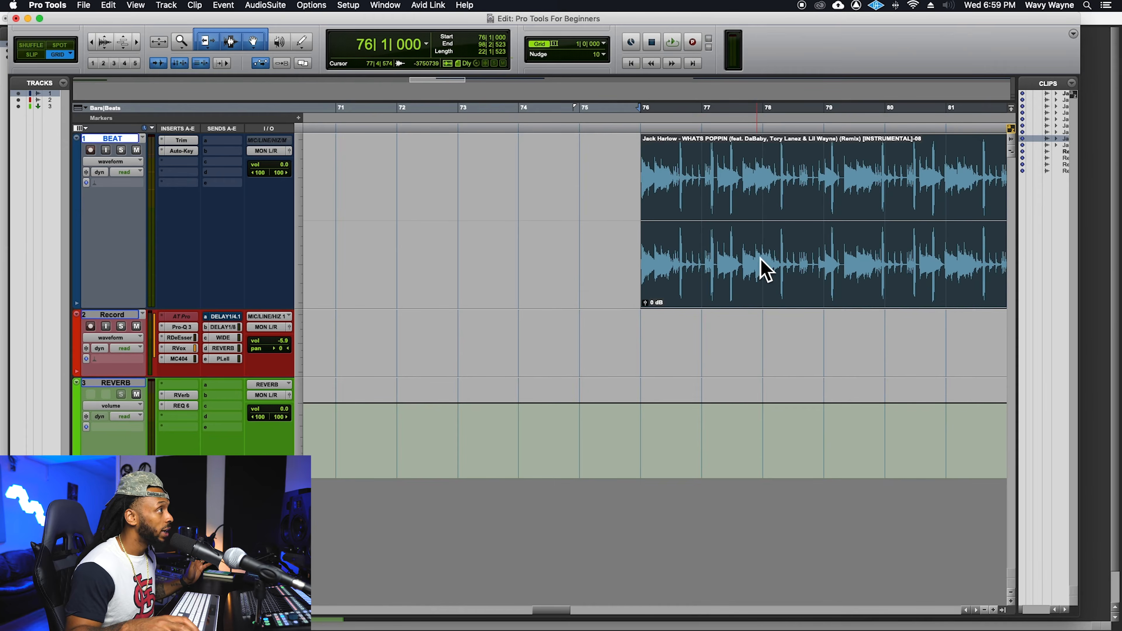
left_click_drag(652, 215, 472, 239)
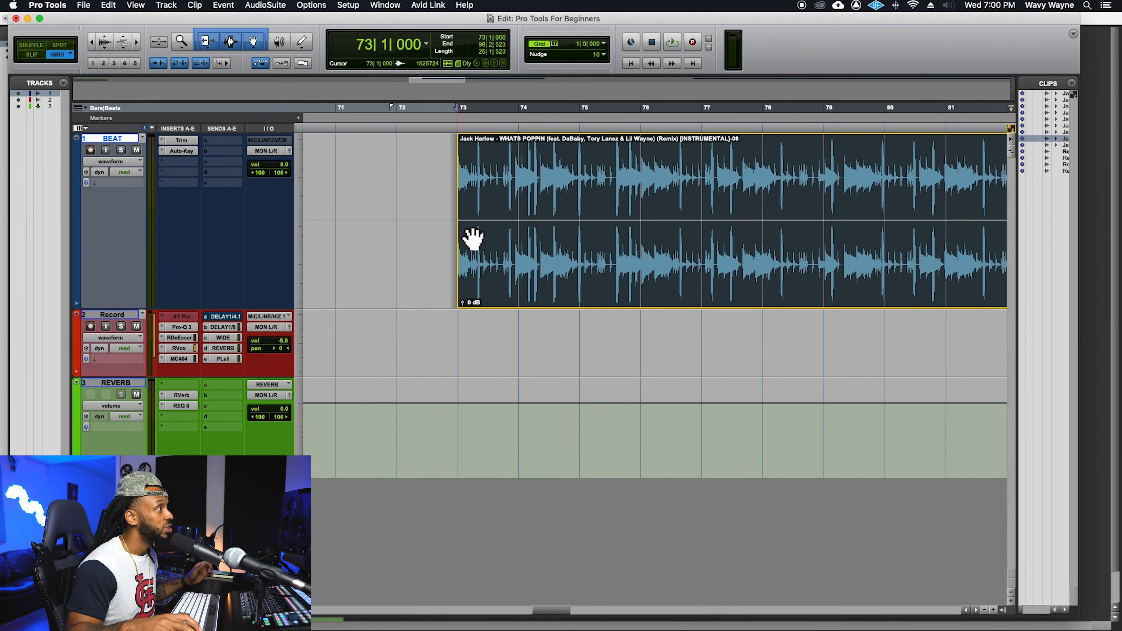
Set the grid value to 1/4 note.
left_click(570, 47)
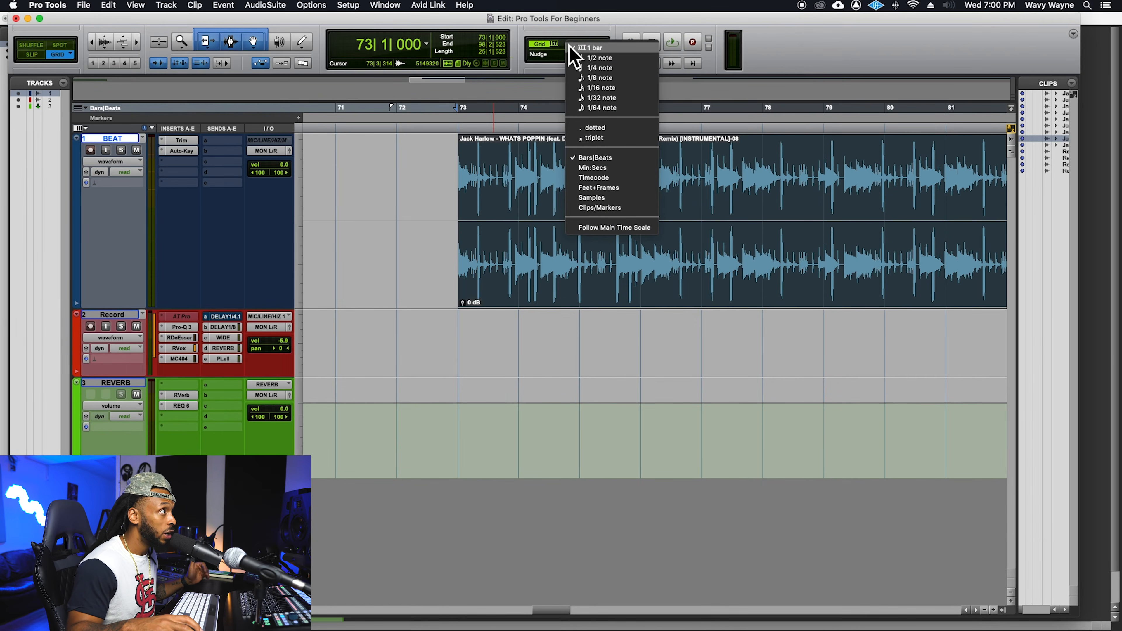
left_click(587, 68)
left_click_drag(469, 225, 466, 220)
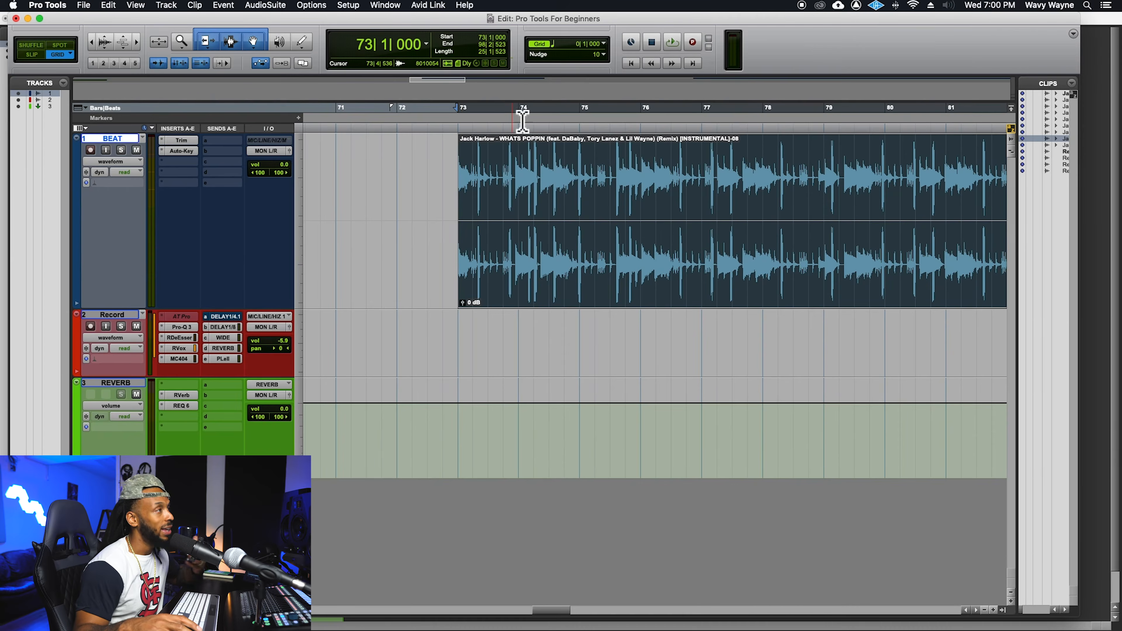
left_click(570, 45)
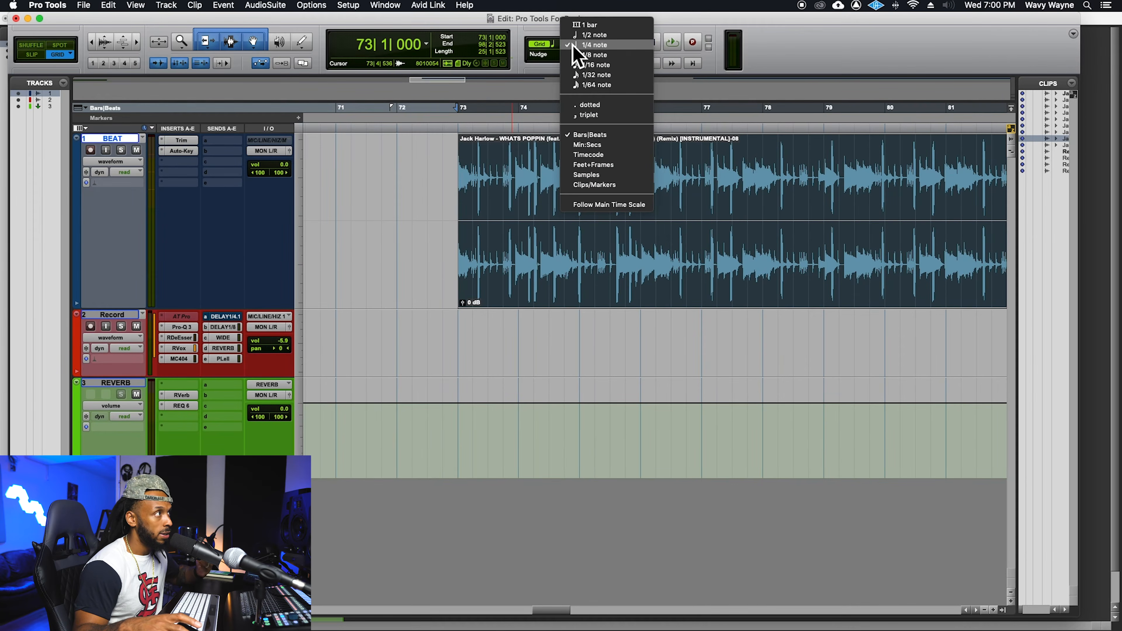
left_click(832, 55)
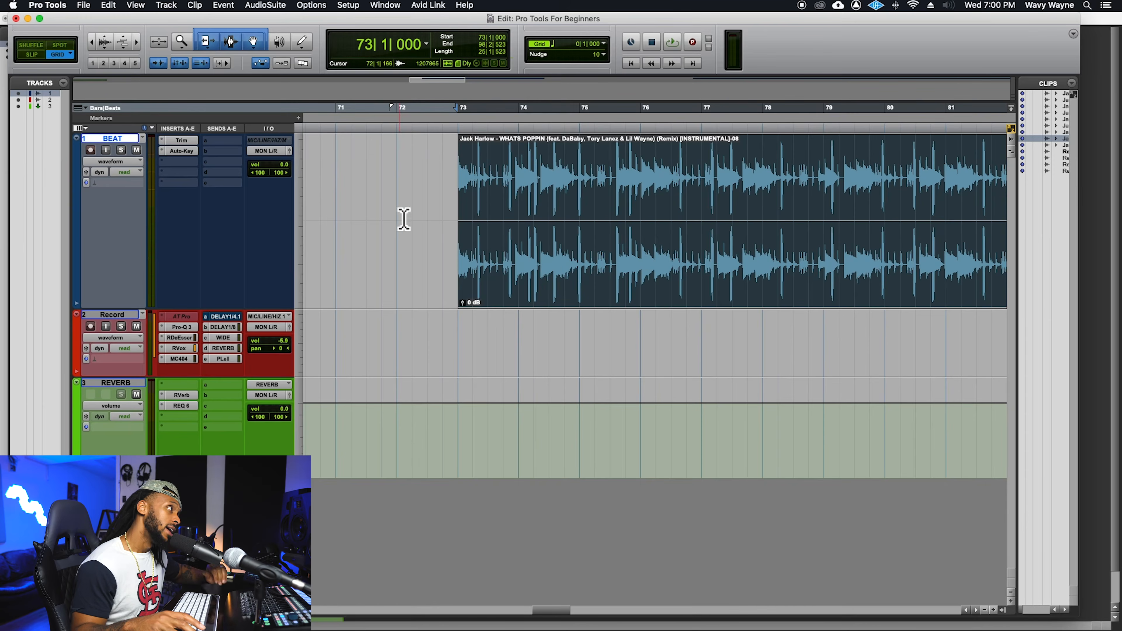
Add a short fade-in at the start of the short beat clip and shift the clip later within bar 73.
left_click(471, 227)
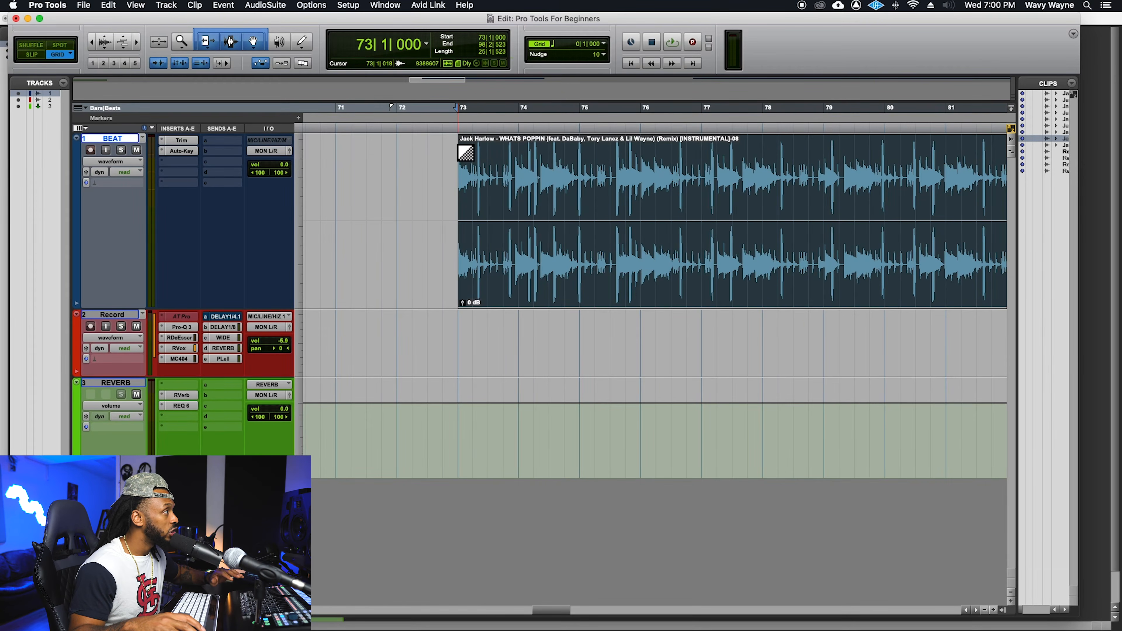
left_click(471, 152)
mouse_move(471, 151)
left_mouse_down()
mouse_move(551, 150)
mouse_move(444, 166)
left_mouse_up()
left_click(402, 184)
left_click_drag(589, 268, 627, 260)
left_click_drag(342, 176, 446, 177)
Place the edit cursor at bar 74 and trim the short beat clip's start to it.
left_click(529, 202)
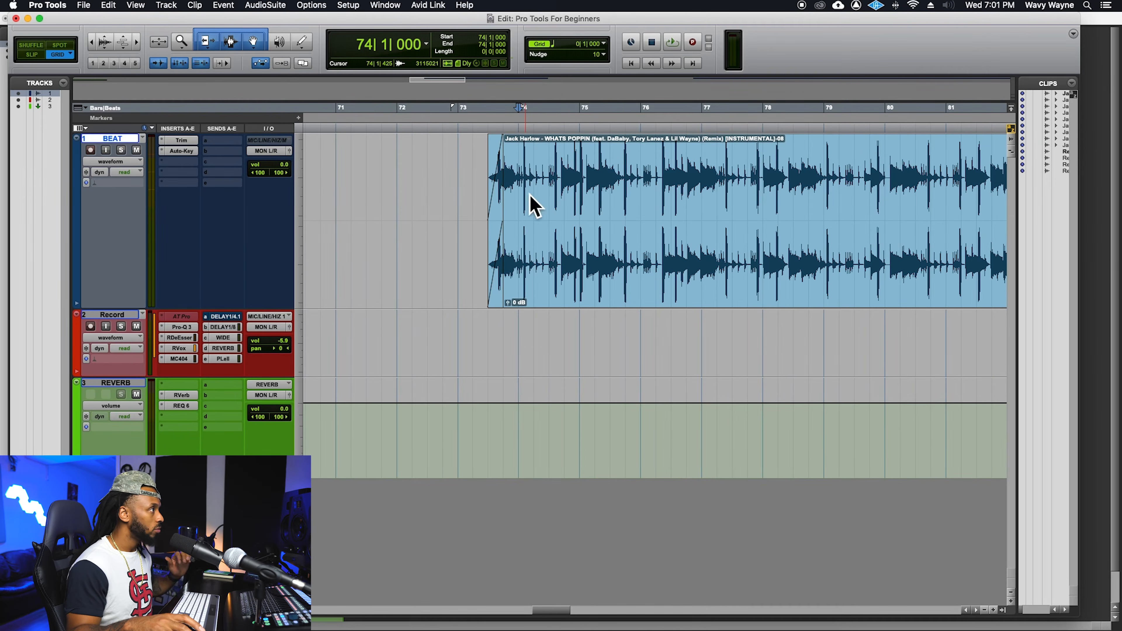
key("a")
left_click(472, 194)
left_click(631, 275)
scroll(633, 272, "left", 5)
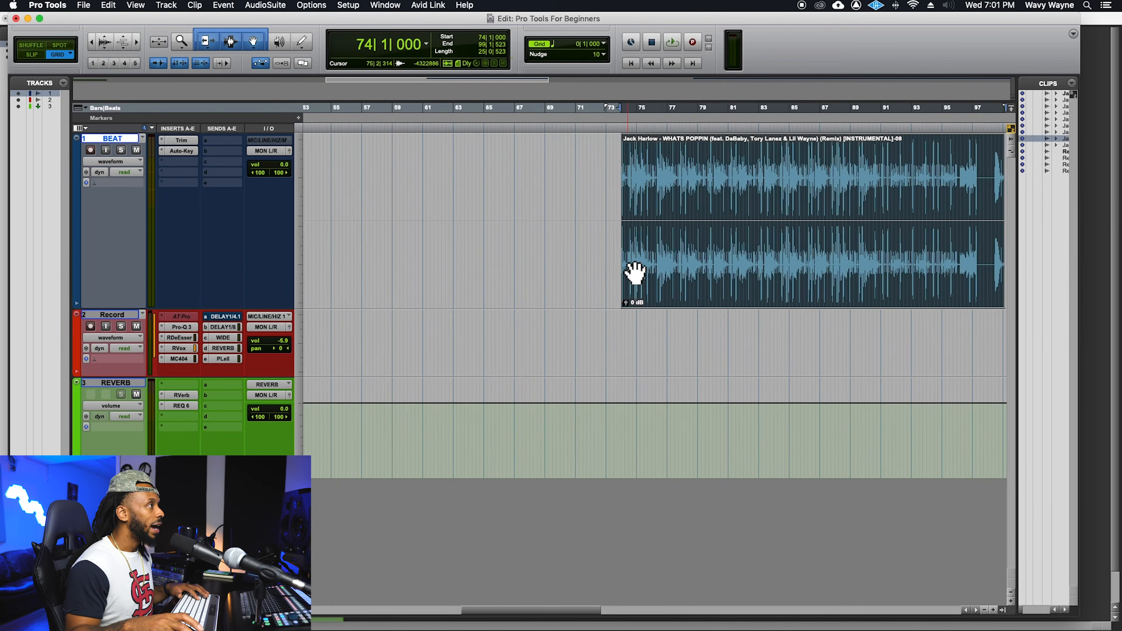
key("t")
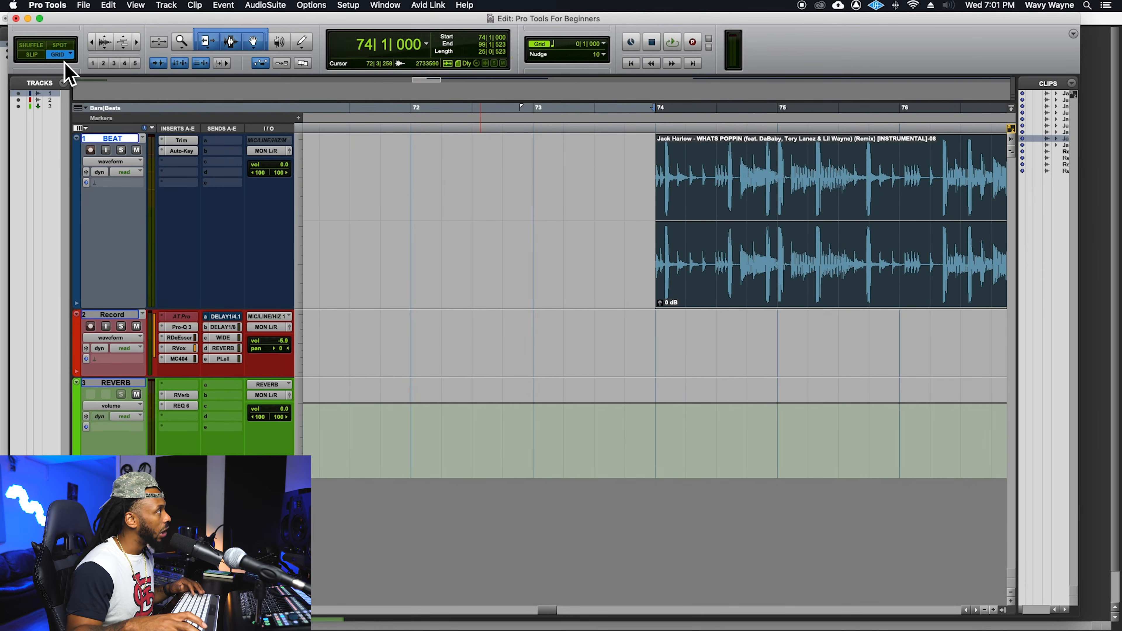
Switch to Slip mode and move the short beat clip off the grid so it starts at 74|2|240.
left_click(72, 56)
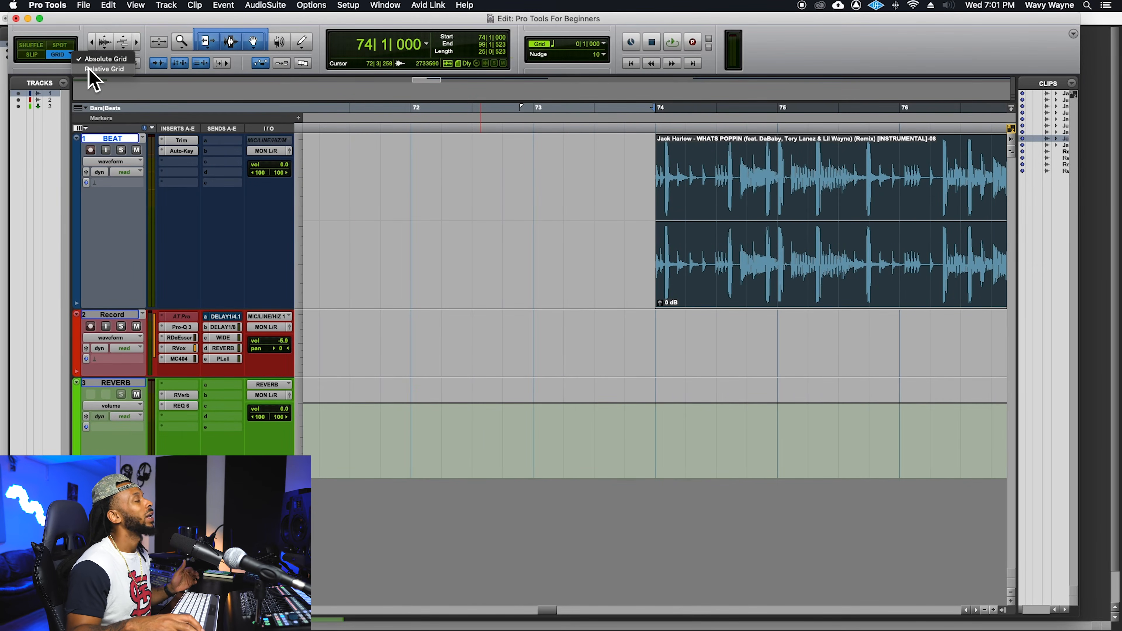
left_click(87, 35)
left_click(35, 57)
left_click_drag(741, 301, 779, 291)
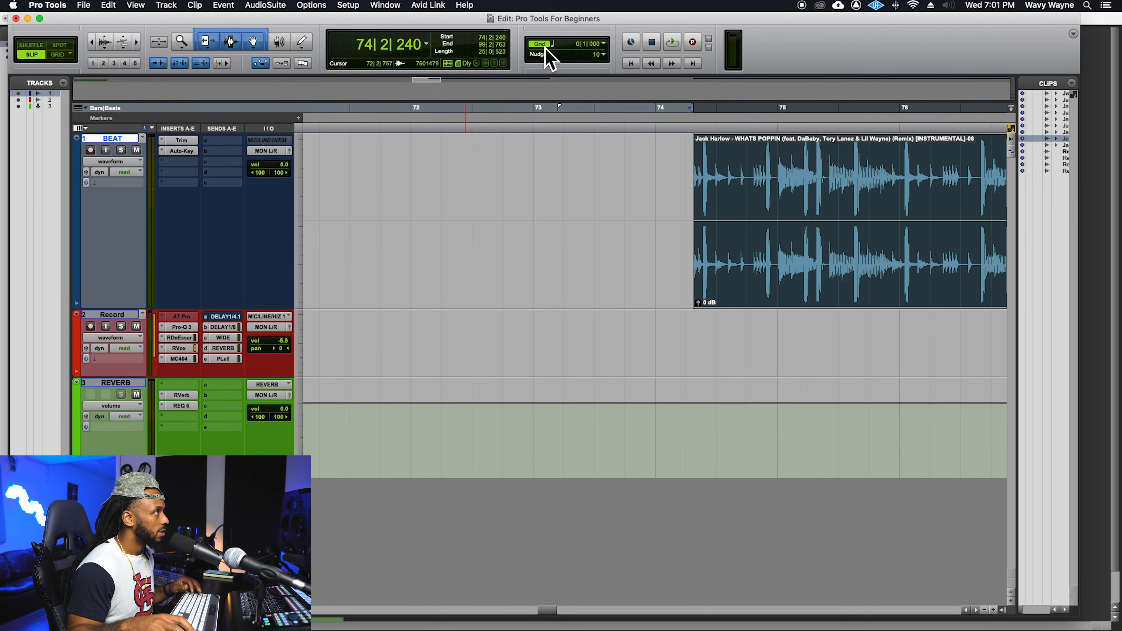
Set the grid value to 1 bar and switch to Relative Grid mode.
left_click(569, 43)
left_click(589, 27)
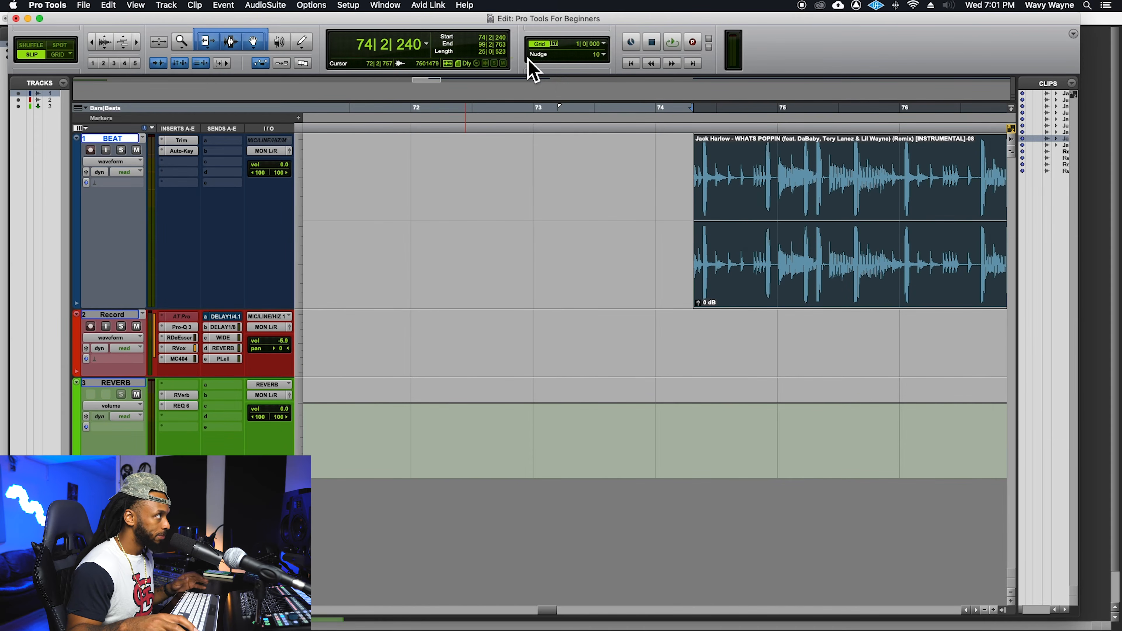
left_click(63, 55)
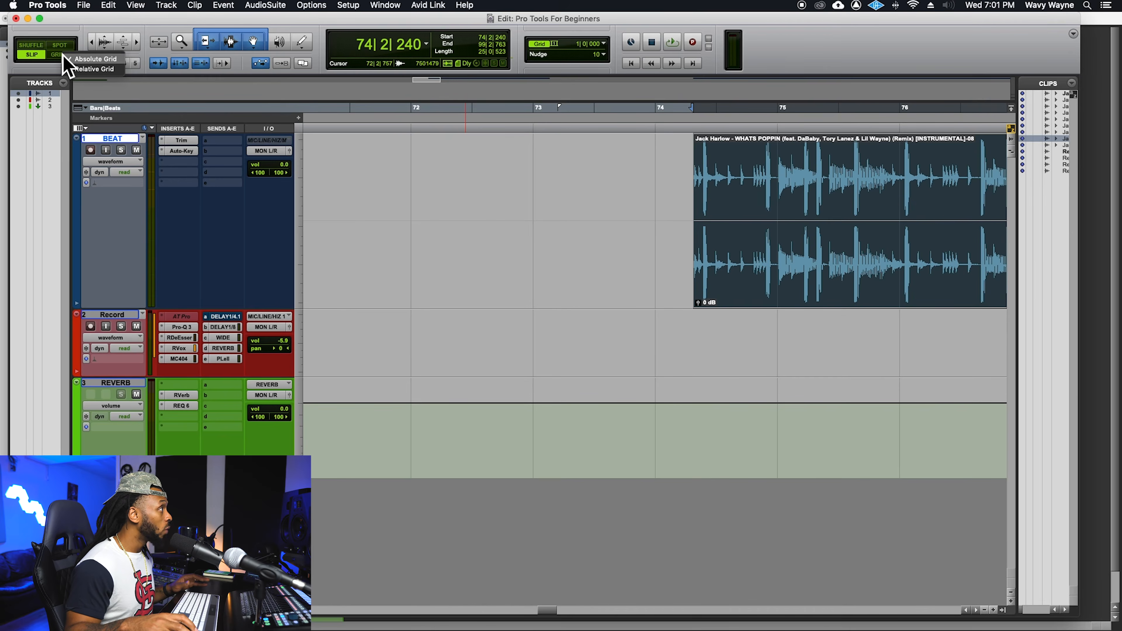
left_click(84, 69)
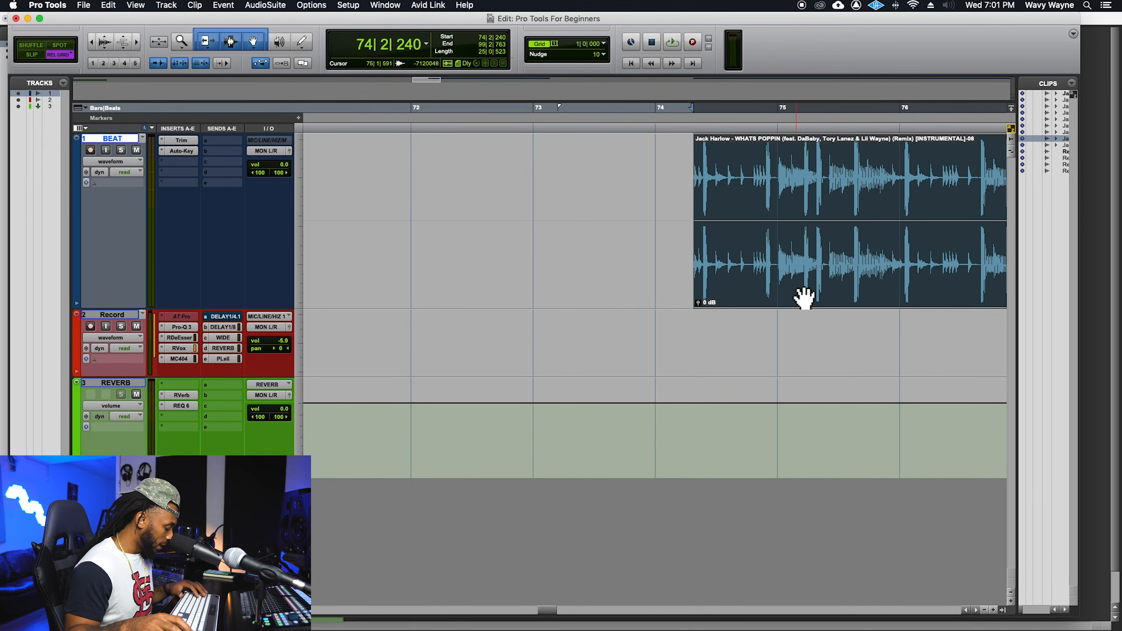
Highlight the range from bar 74 to bar 75 on the BEAT track to examine the clip's offset from the grid line.
scroll(804, 297, "right", 3)
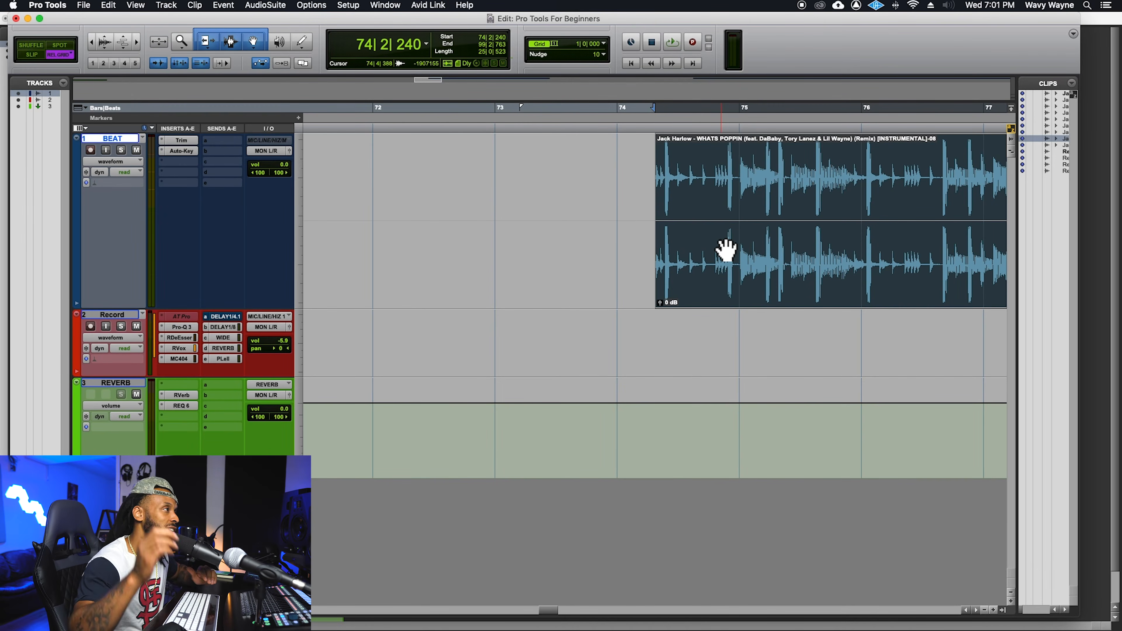
left_click_drag(619, 170, 756, 182)
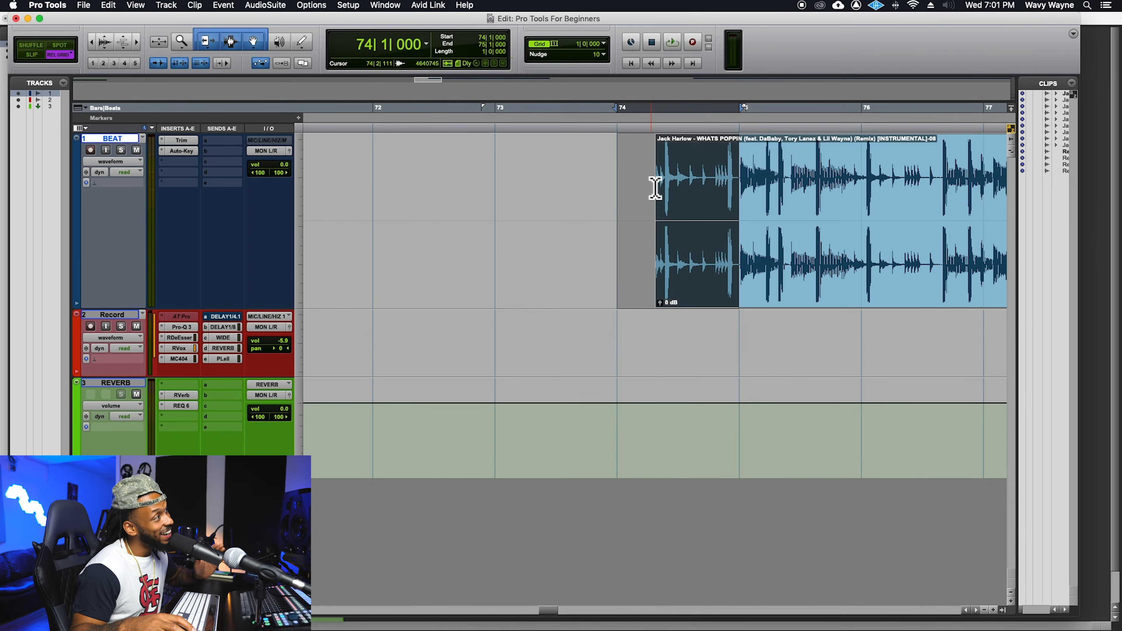
left_click(614, 216)
left_click_drag(640, 216, 717, 215)
left_click(804, 170)
Move the short beat clip one bar earlier, highlight bar 73 to 74 across its start, and move it on to 75|2|240.
left_click_drag(803, 281, 605, 258)
left_click_drag(512, 172, 593, 173)
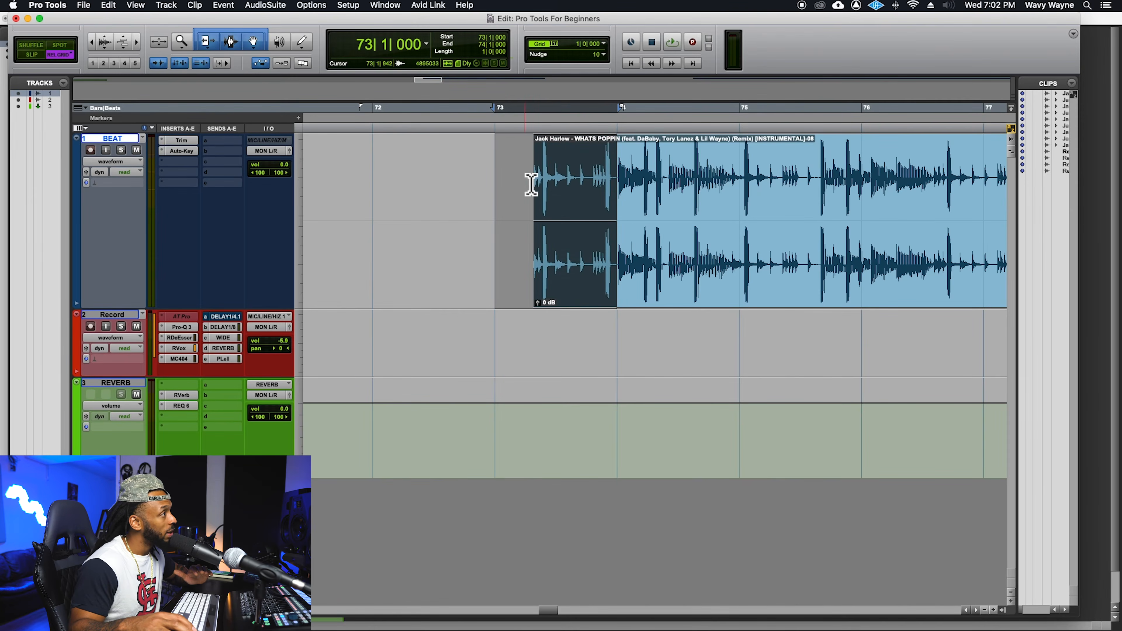
left_click(508, 205)
left_click_drag(629, 276, 826, 259)
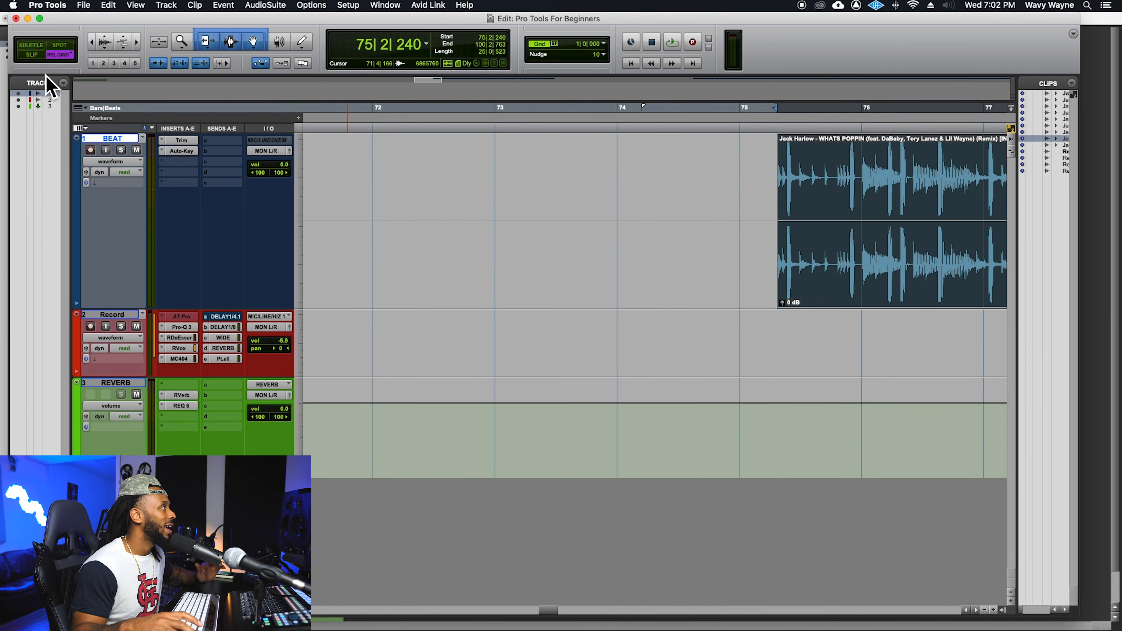
Switch back to Absolute Grid mode and place the edit cursor at bar 76 inside the short beat clip.
left_click(70, 54)
left_click(91, 44)
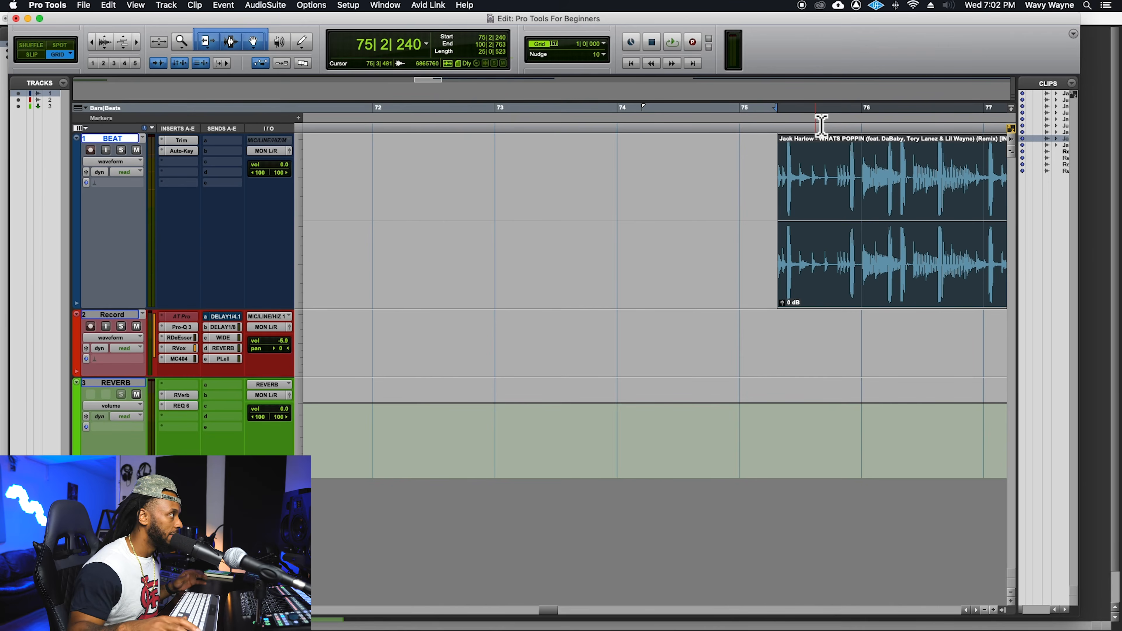
left_click(875, 164)
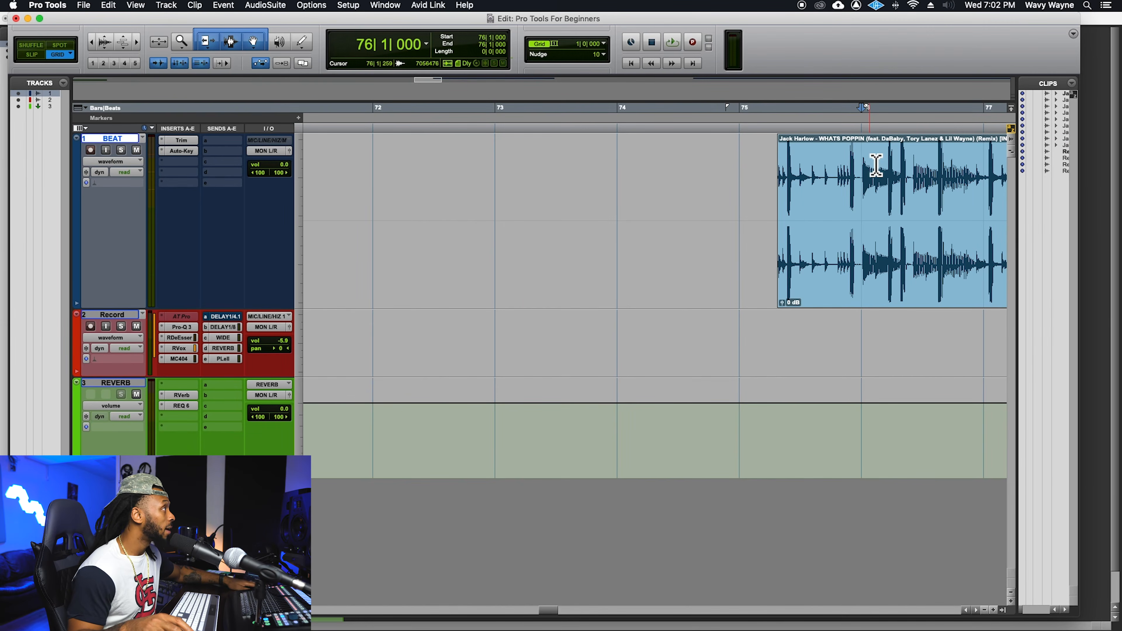
Switch to Spot mode and spot the long beat clip to a start of 300+00 on the Feet+Frames time scale.
left_click(62, 46)
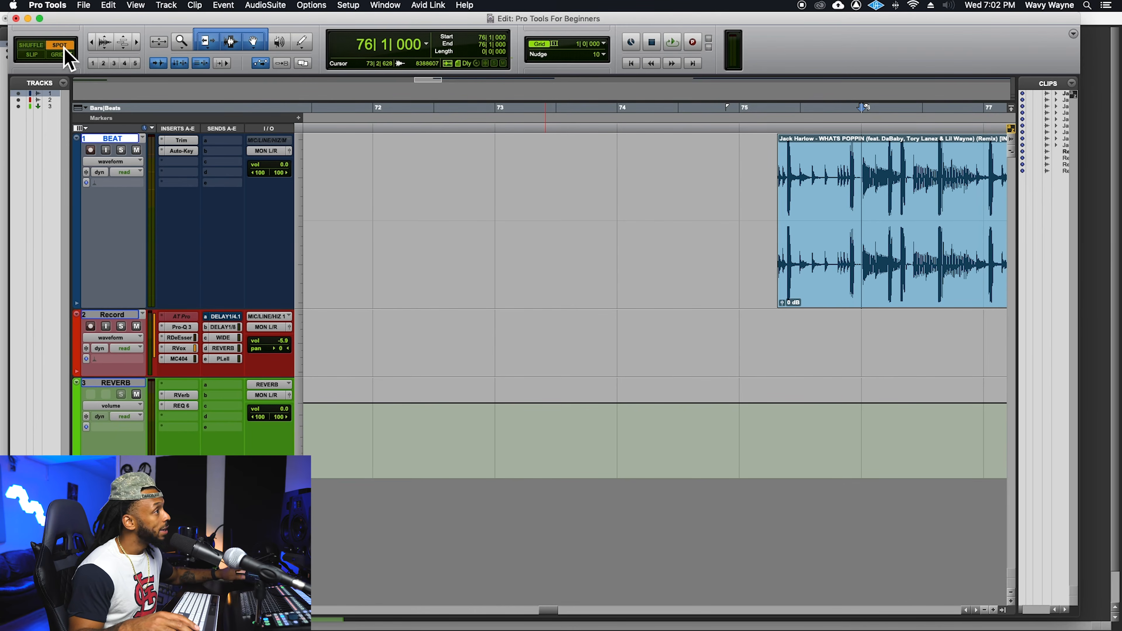
key("r")
key("r")
key("r")
key("r")
key("r")
key("r")
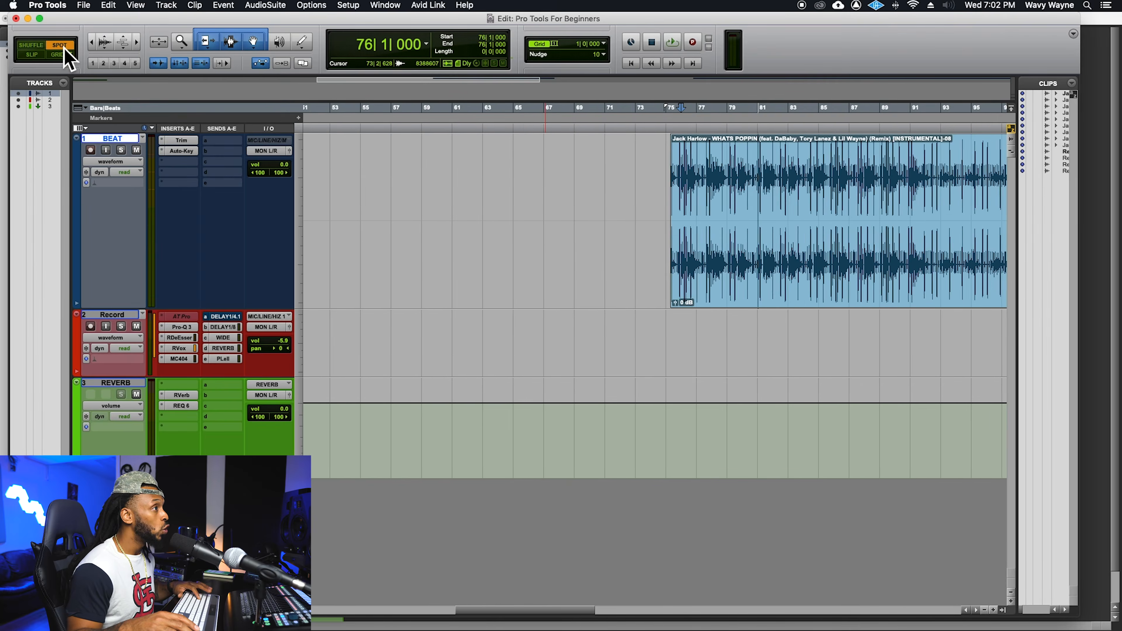
key("r")
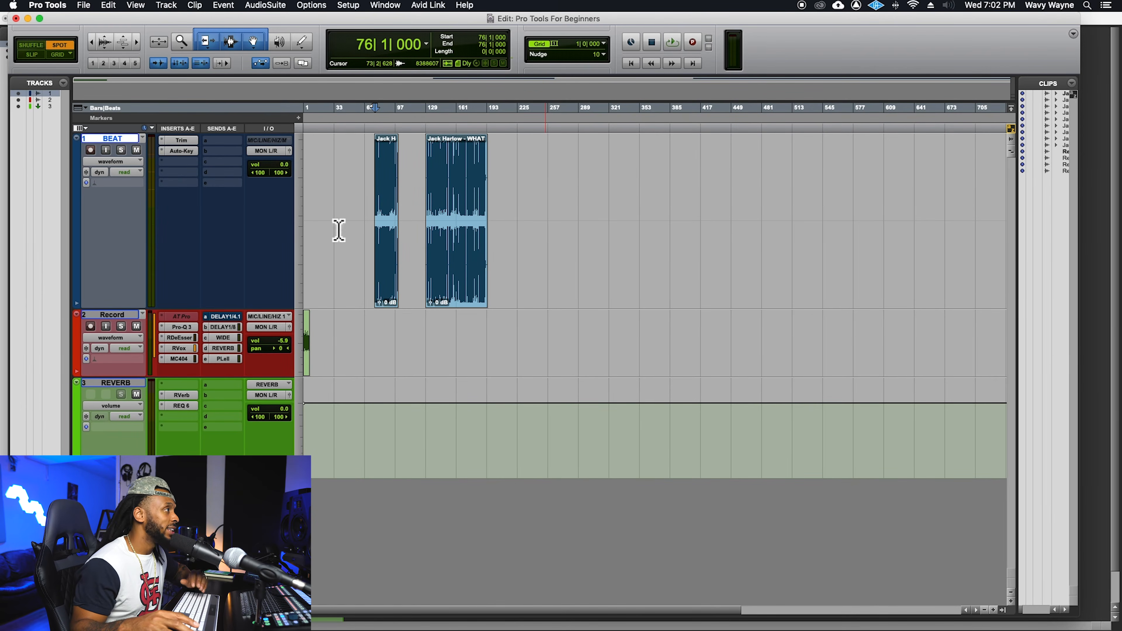
left_click(467, 304)
left_click_drag(613, 163, 584, 198)
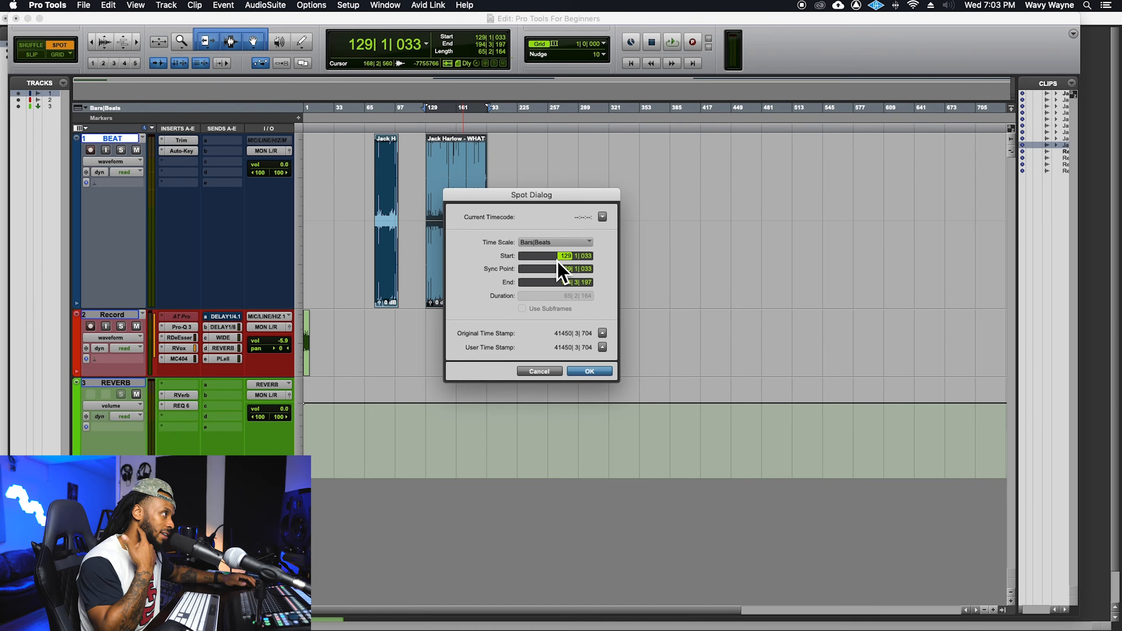
left_click(560, 244)
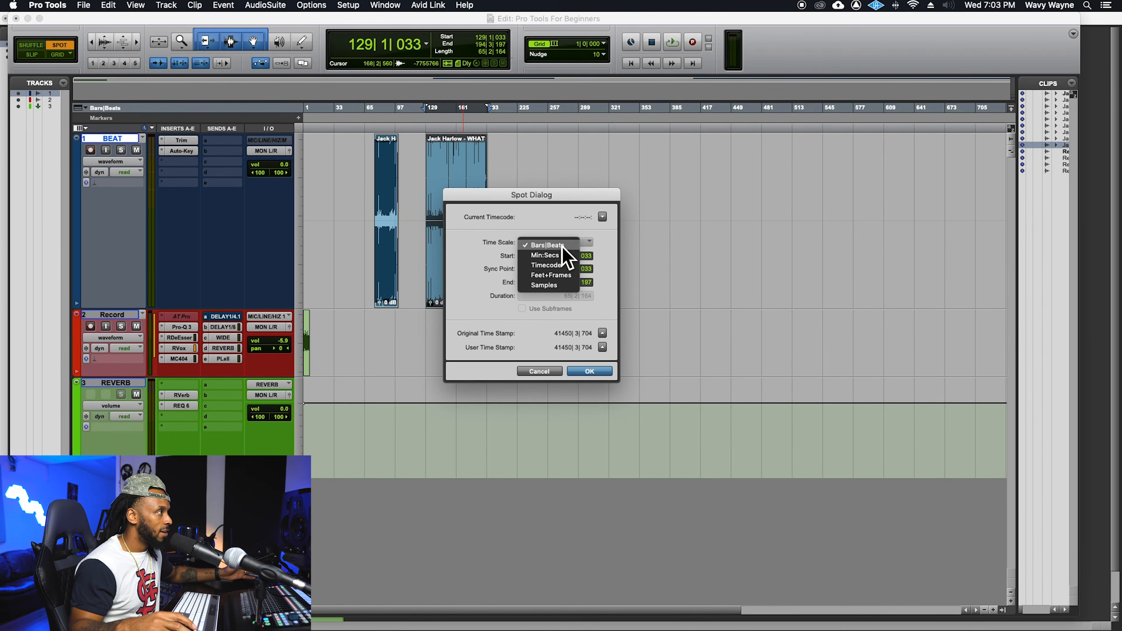
left_click(565, 276)
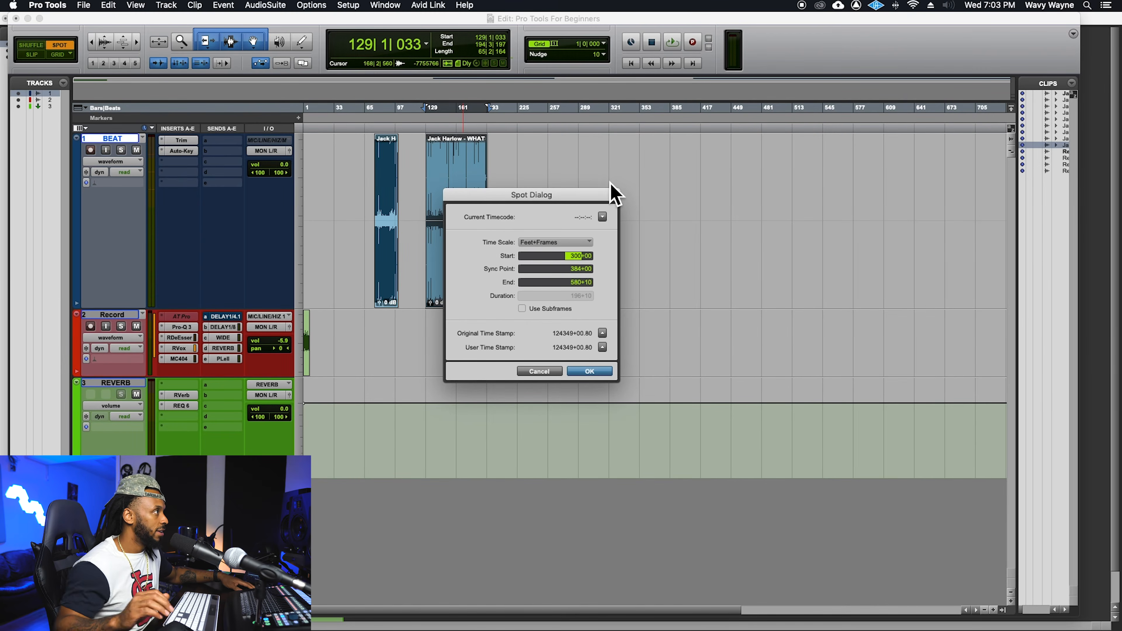
key("Return")
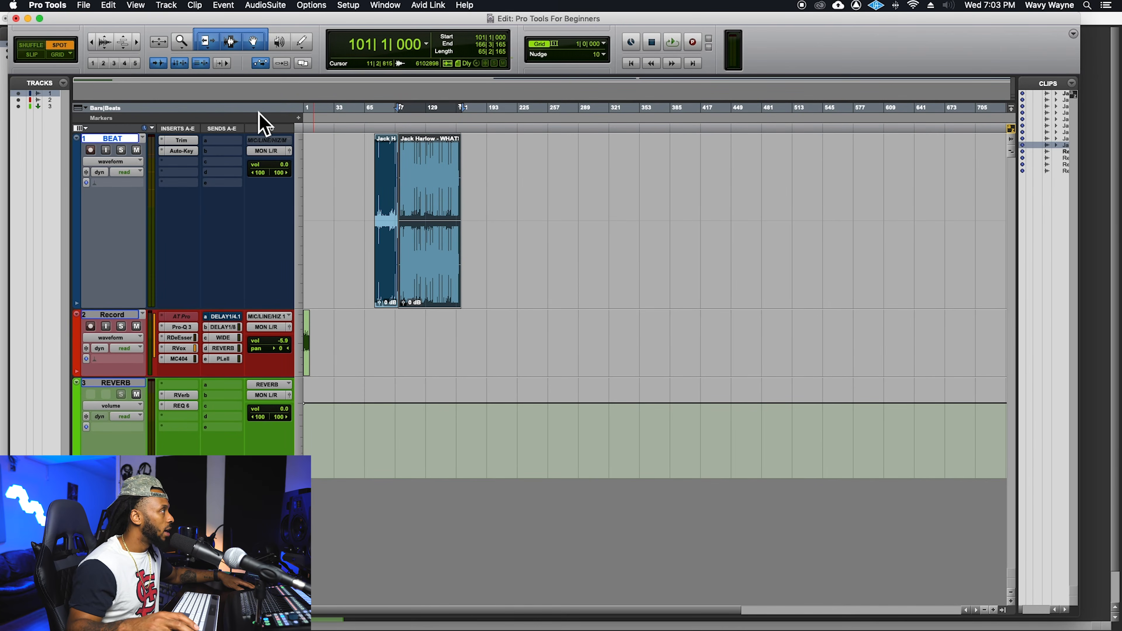
Spot the short beat clip to a start of 1|1|000 on the Bars|Beats time scale, and undo the move.
left_click(392, 291)
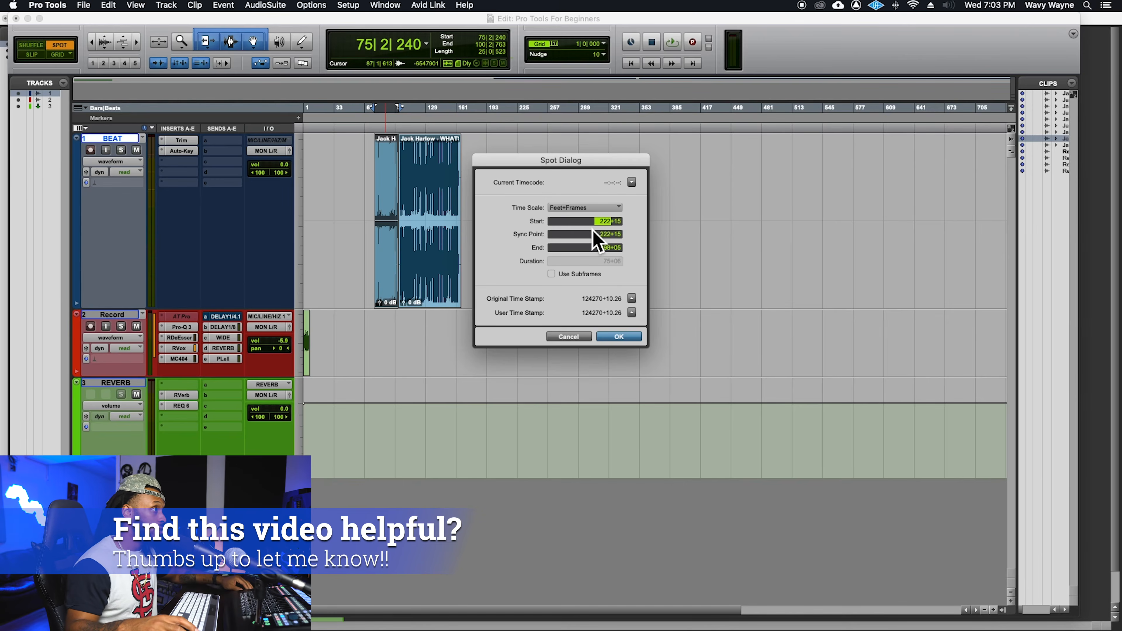
left_click(594, 207)
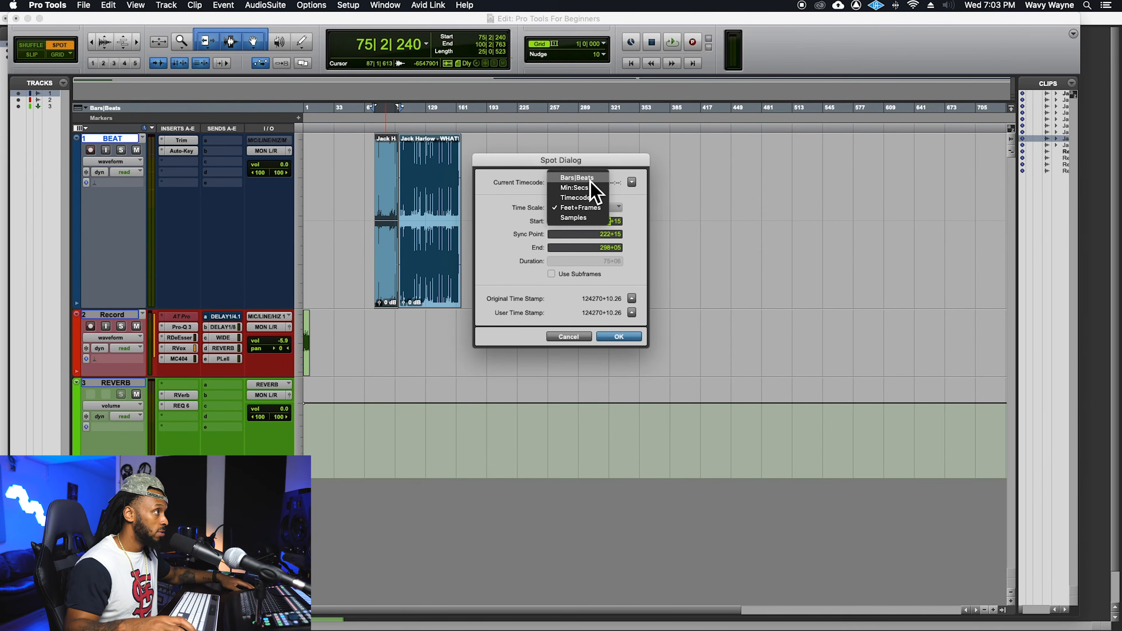
left_click(592, 174)
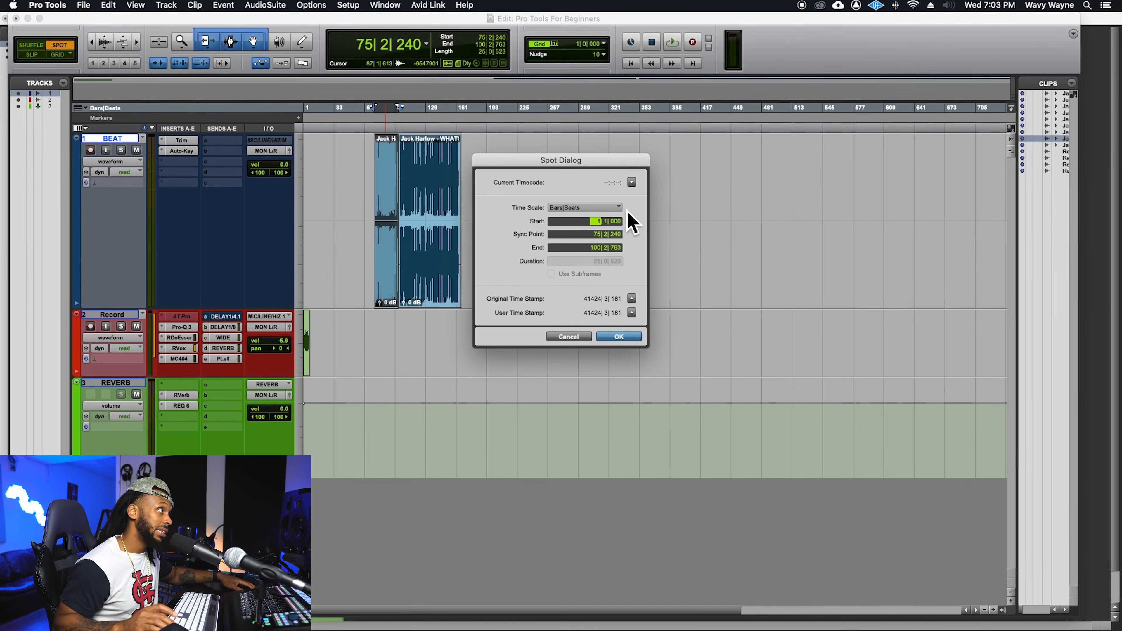
key("Return")
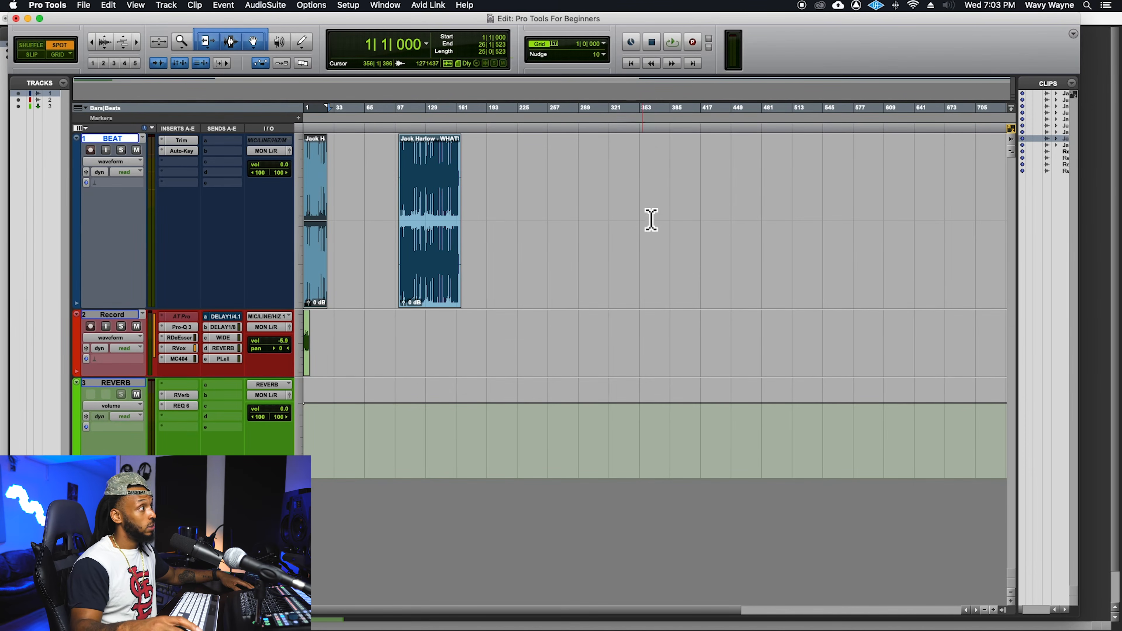
key("super+z")
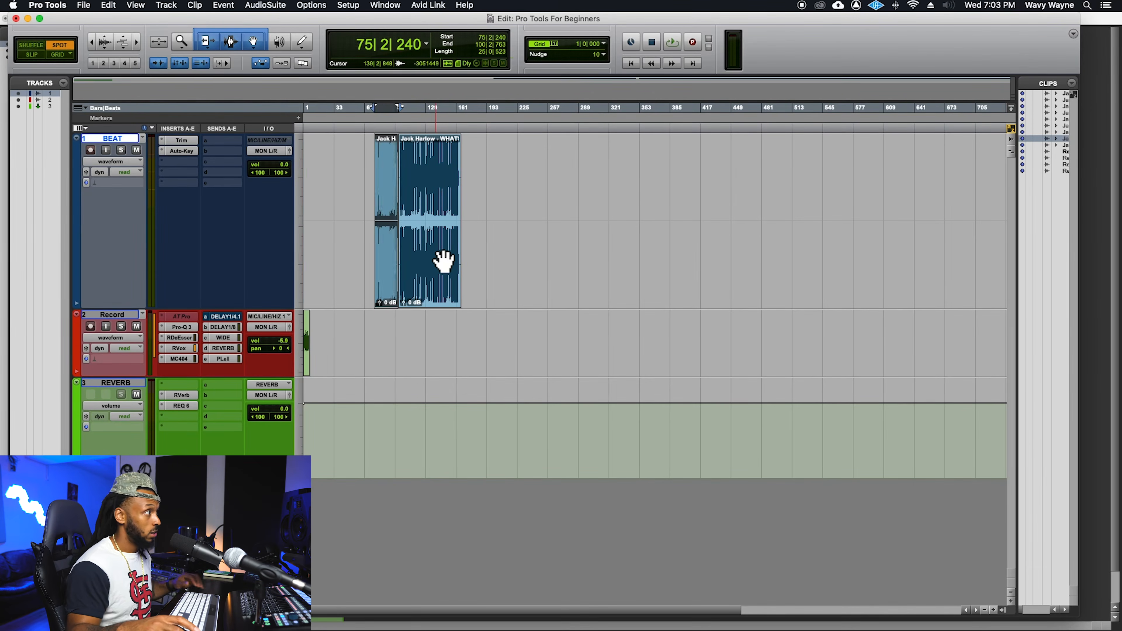
Switch to Grid mode, move the short beat clip to the start of the session and place the edit cursor at bar 74.
left_click(386, 280)
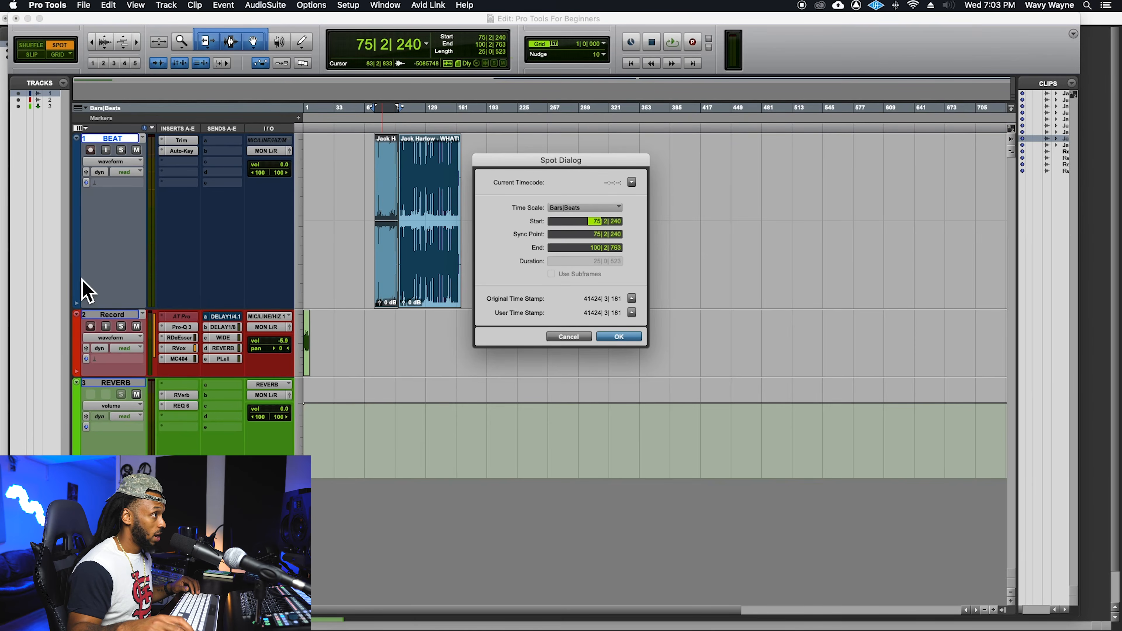
left_click(568, 337)
left_click(59, 55)
left_click_drag(389, 268, 309, 266)
left_click(380, 182)
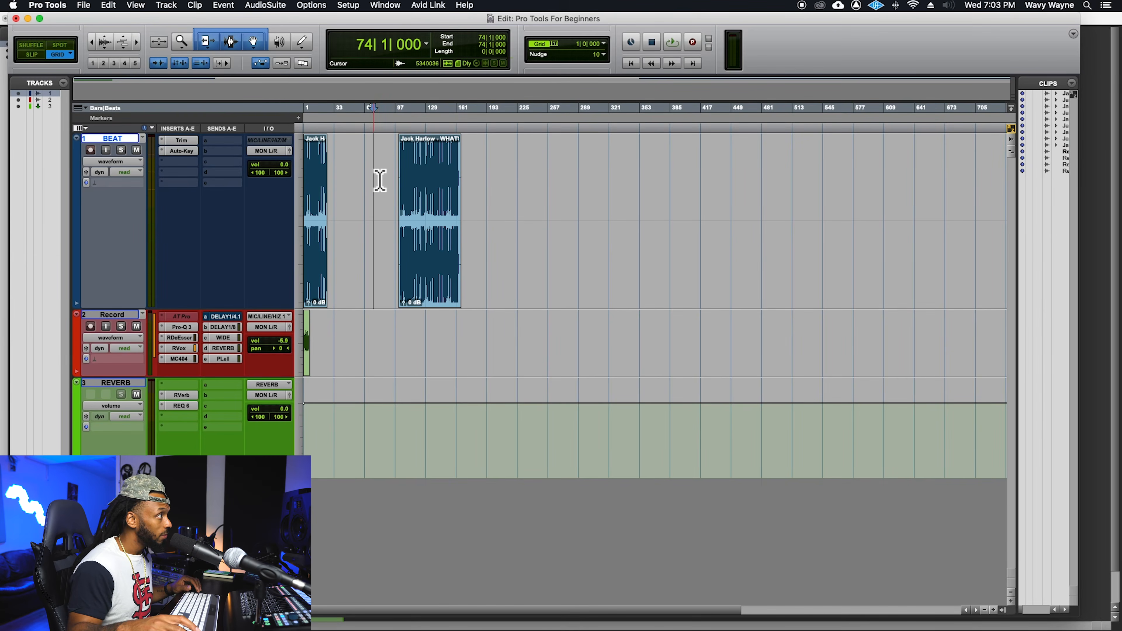
Select the long beat clip and examine its start at bar 101 up close.
left_click(436, 219)
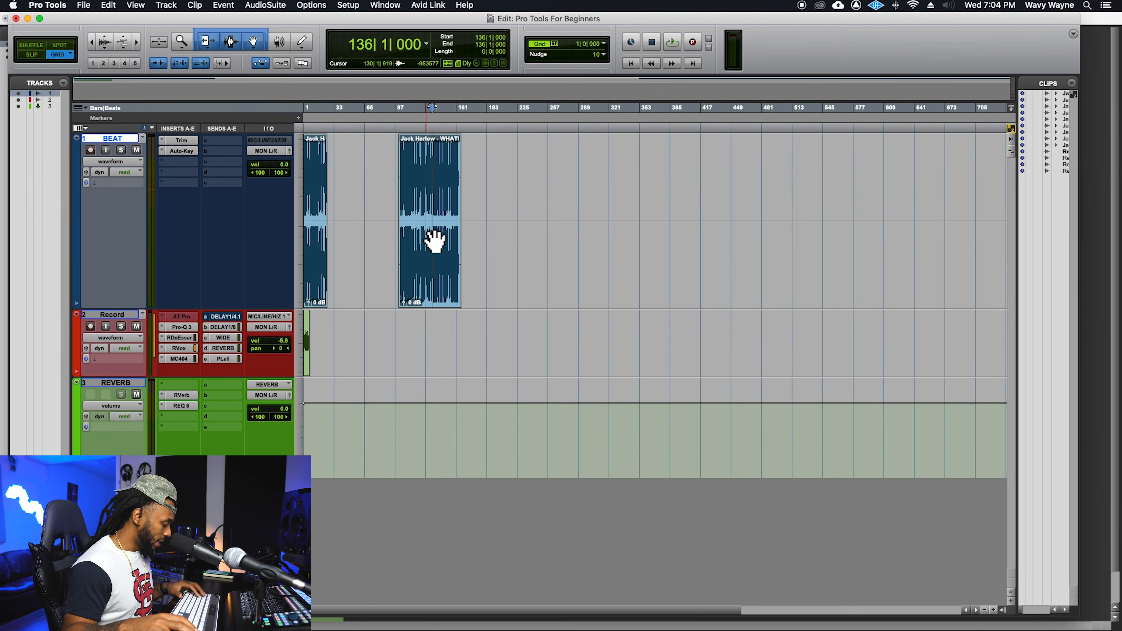
left_click(429, 191)
left_click(429, 303)
key("t")
key("t")
key("t")
key("t")
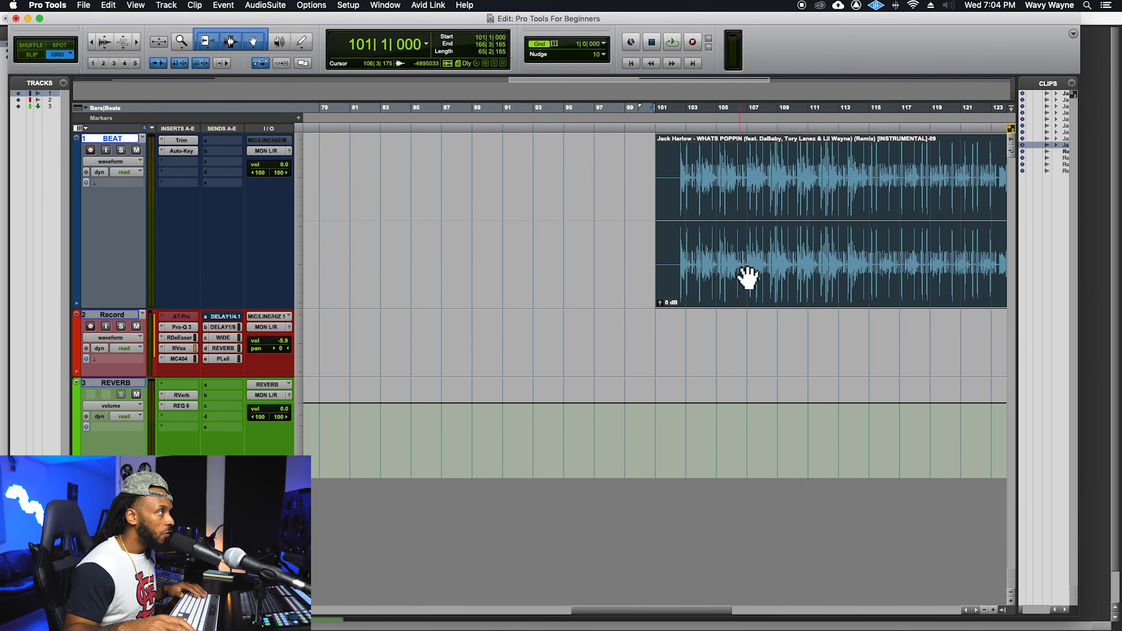
key("t")
mouse_move(768, 304)
left_mouse_down()
mouse_move(754, 301)
mouse_move(760, 295)
left_mouse_up()
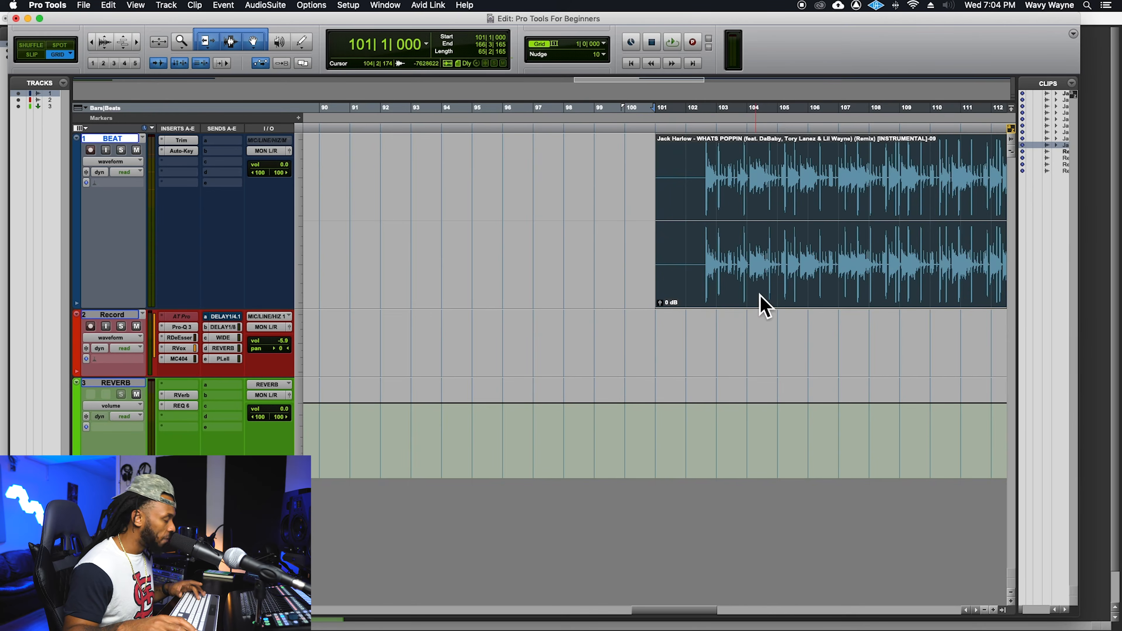
key("t")
key("t")
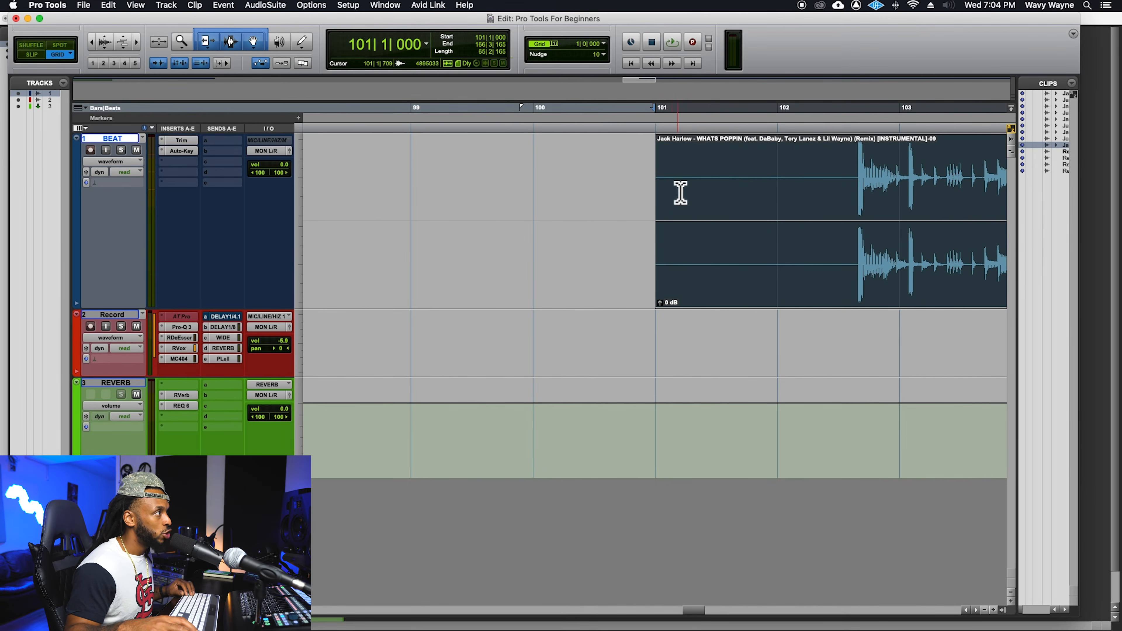
Trim the silence off the long beat clip's start, place it at bar 102 and tighten its start to 102|1|063.
left_click_drag(665, 203, 701, 210)
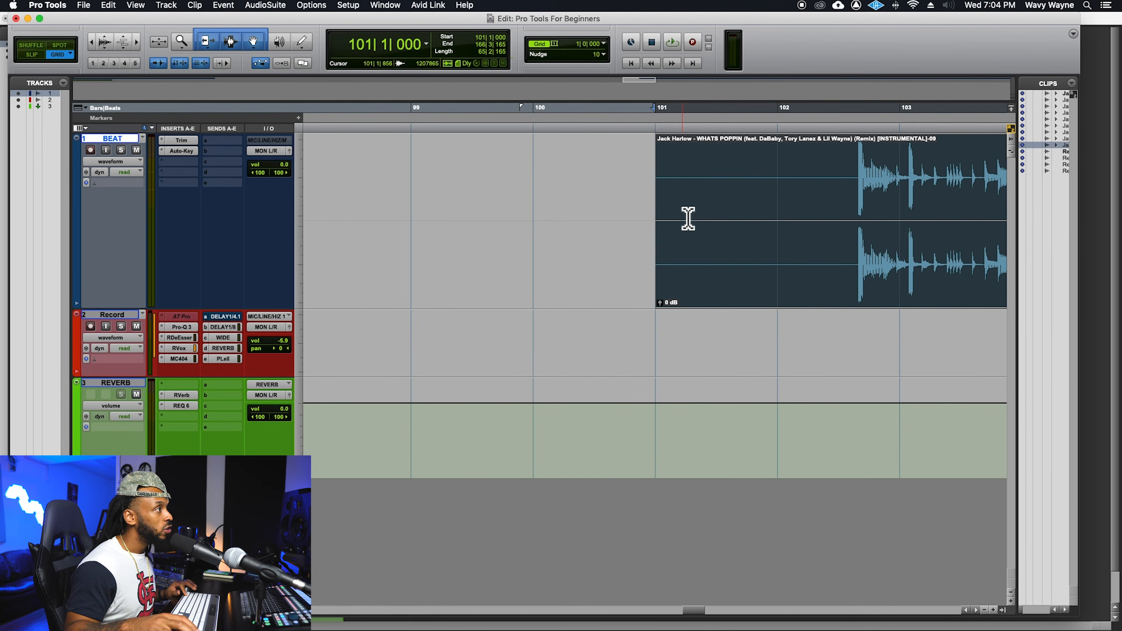
left_click_drag(655, 243, 855, 279)
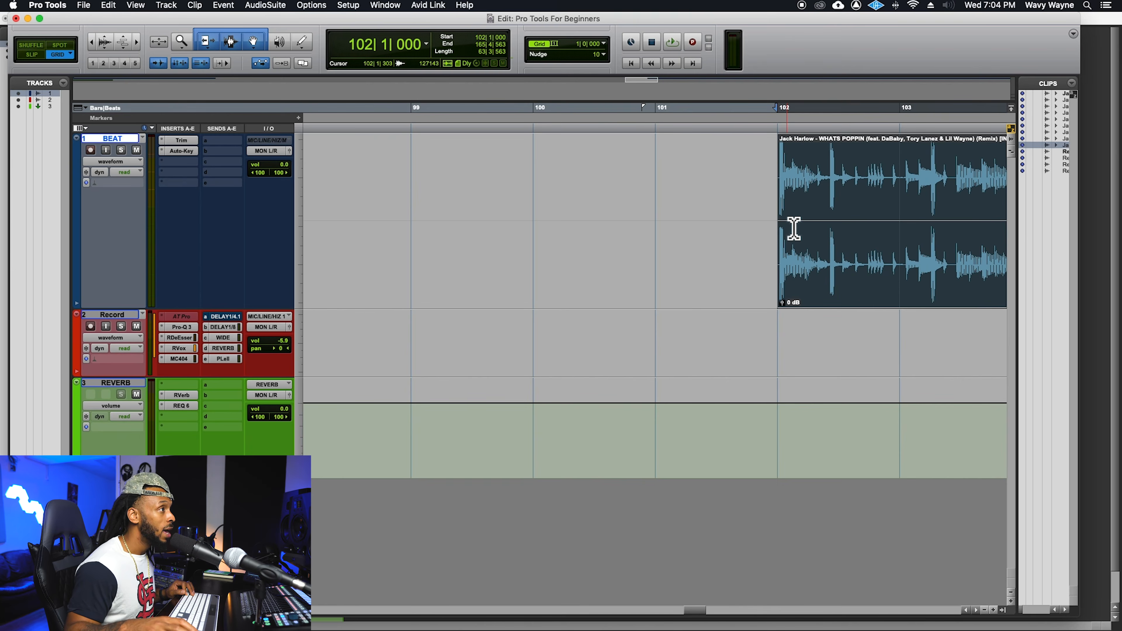
left_click_drag(780, 231, 742, 234)
left_click_drag(670, 247, 783, 265)
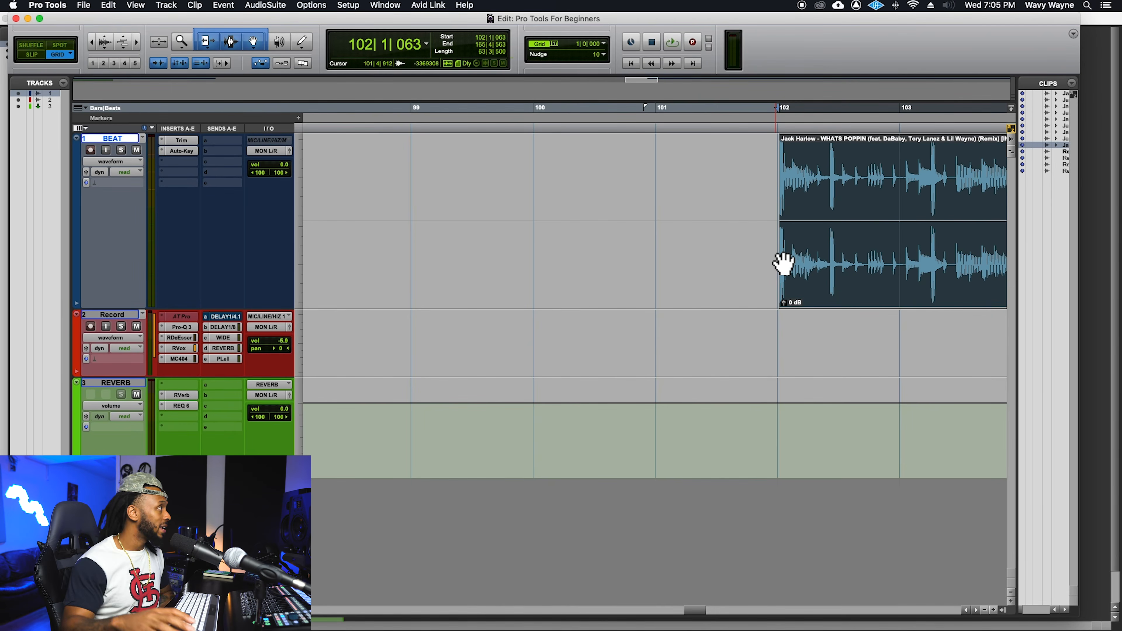
Switch to Slip mode, move the long beat clip back to about bar 101 and try bar selections and a cursor position across it.
left_click(32, 55)
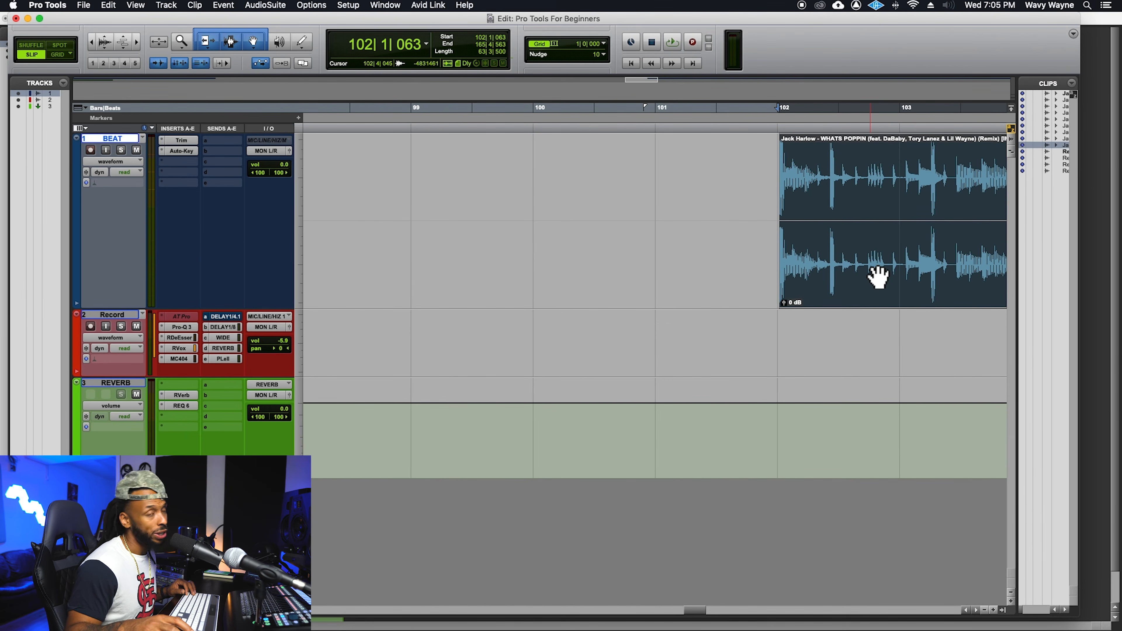
left_click_drag(880, 279, 812, 278)
left_click_drag(365, 177, 859, 175)
left_click_drag(630, 177, 963, 182)
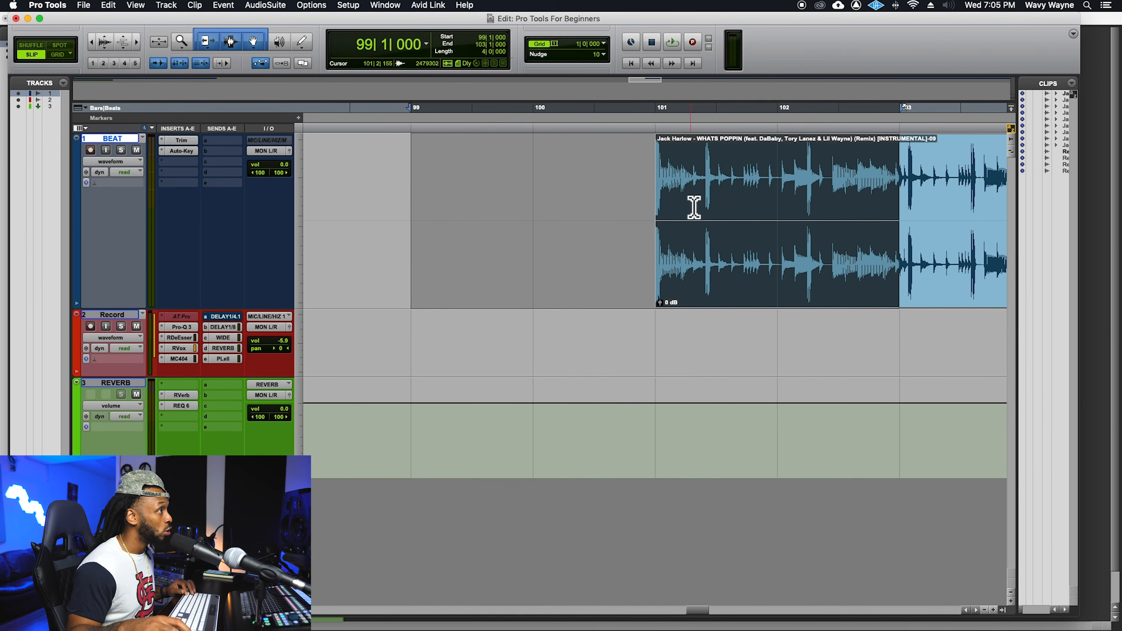
left_click(727, 176)
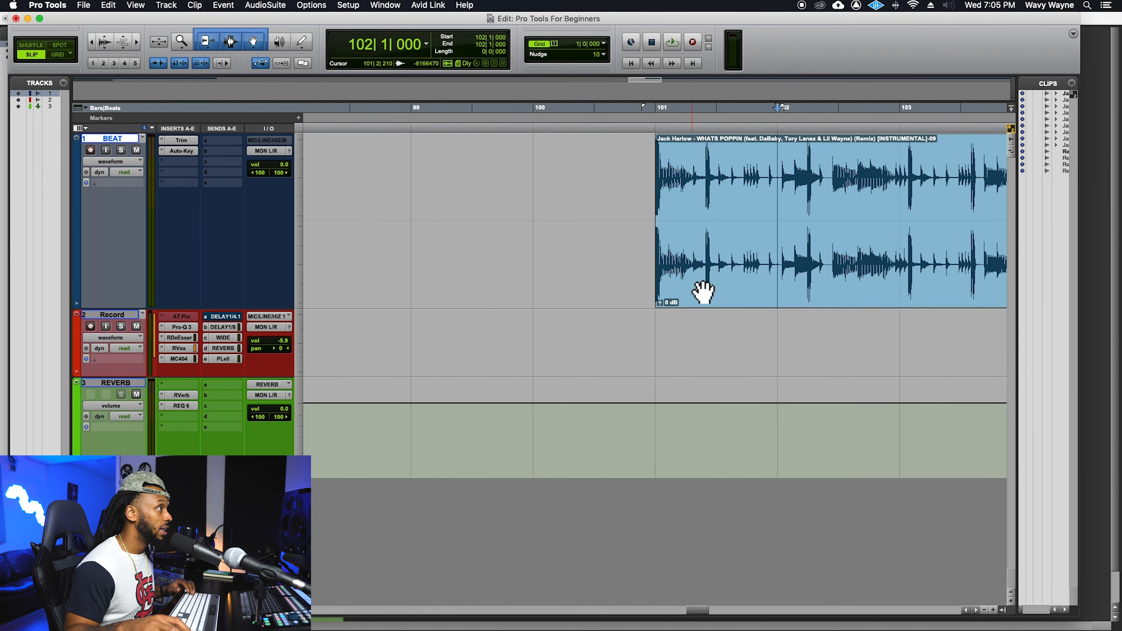
Slip the long beat clip to 100|2|148, and move it in Grid mode to 100|4|794.
left_click_drag(702, 292, 631, 288)
left_click(63, 57)
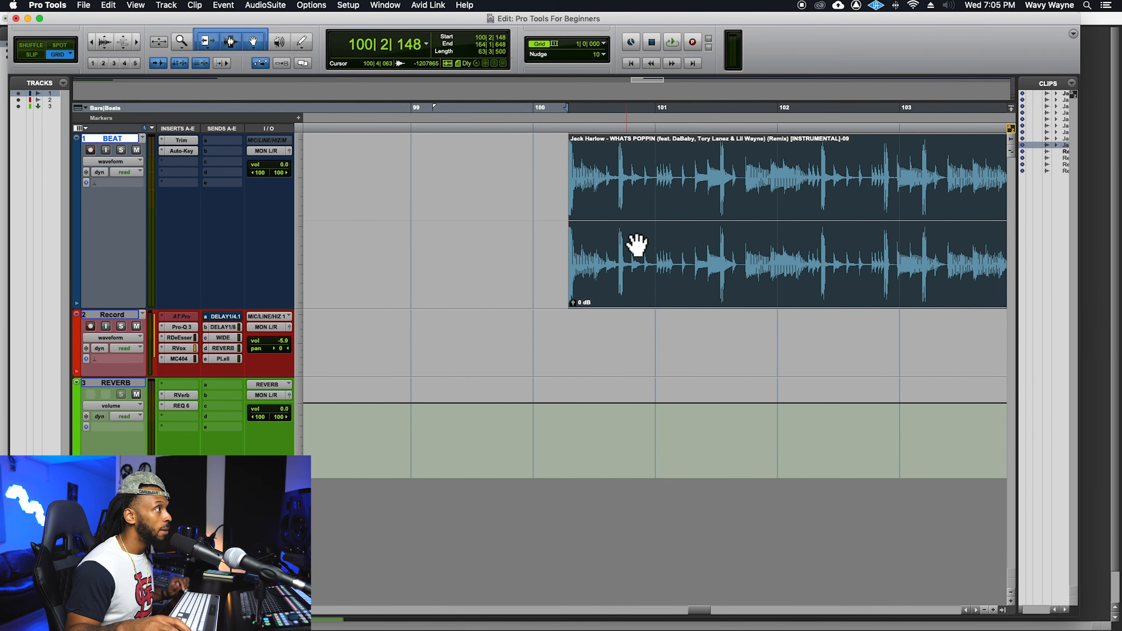
left_click_drag(488, 181, 465, 197)
left_click_drag(745, 299, 834, 260)
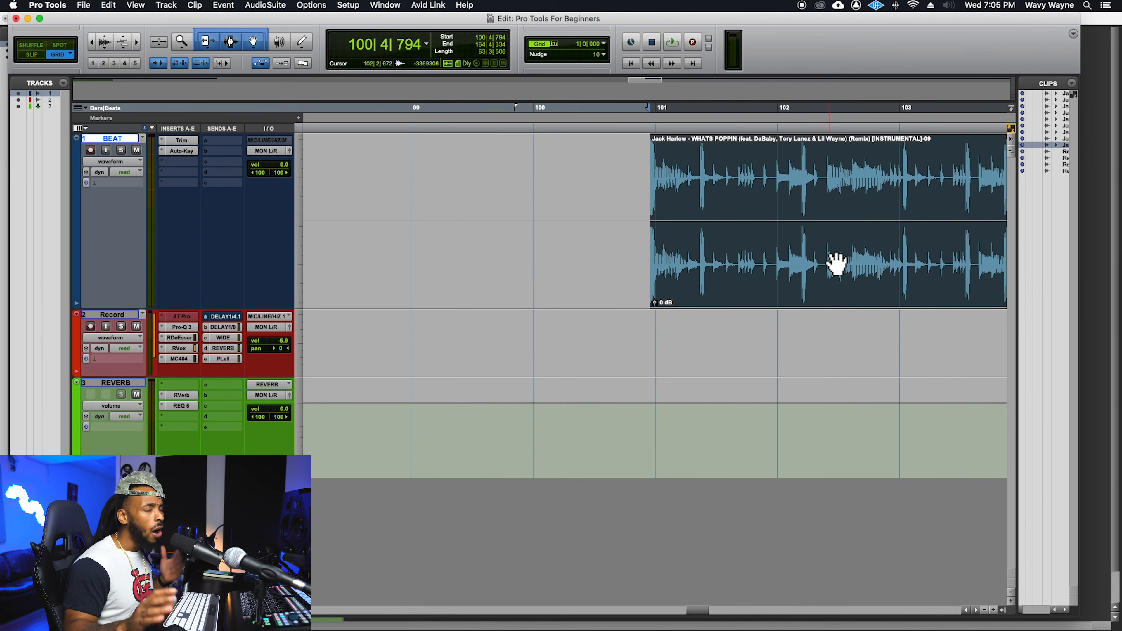